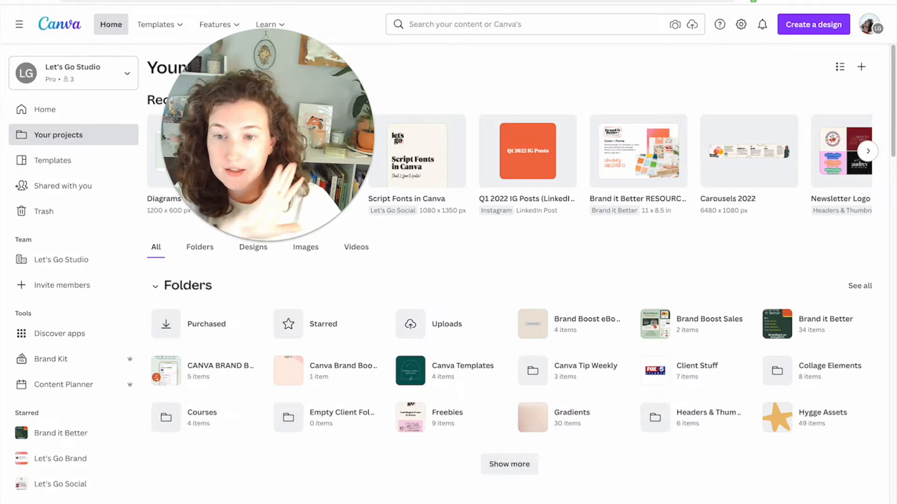
Import the file Brand Boost Bingo.pdf from the computer as a new design.
click(564, 99)
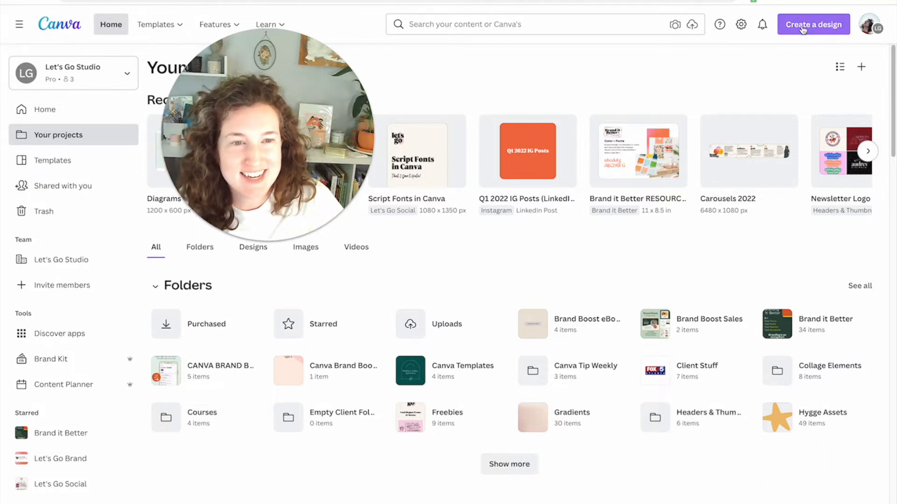
click(803, 28)
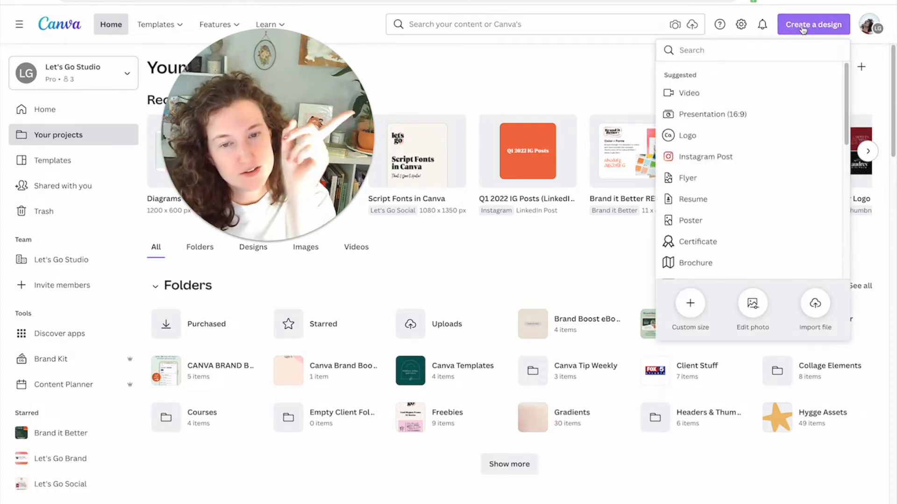
click(815, 305)
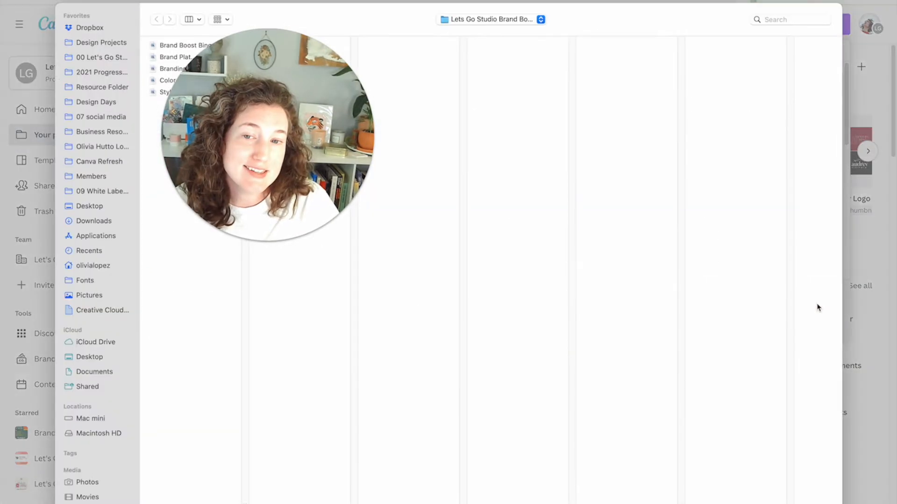
click(173, 47)
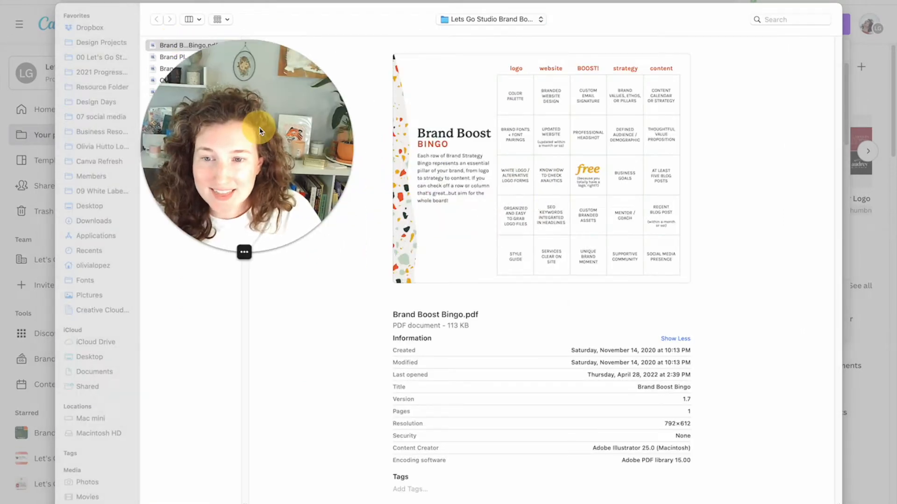
drag(260, 132, 267, 117)
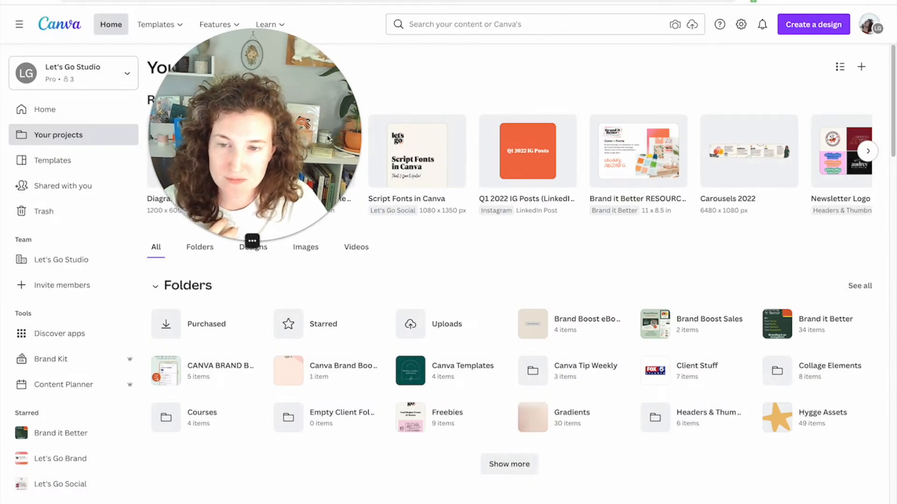
Open the imported Brand Boost Bingo.pdf design from the projects' designs list.
scroll(495, 285, down, 3)
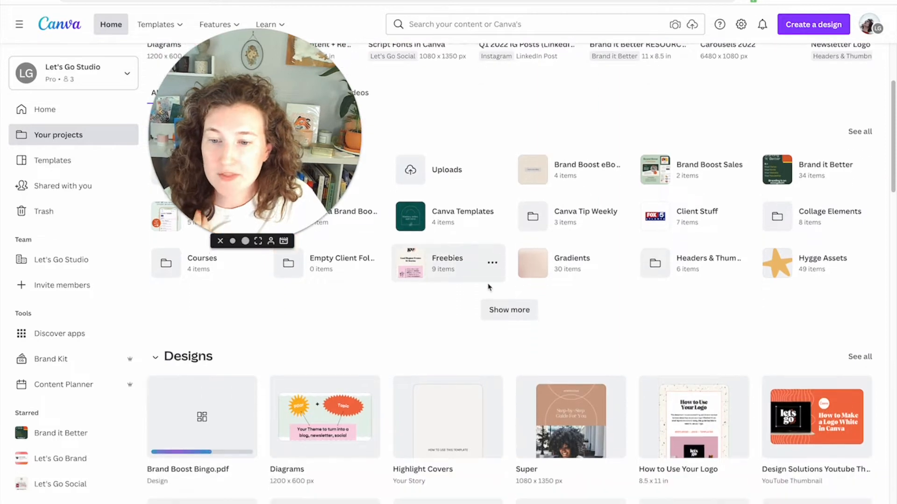
scroll(489, 286, down, 1)
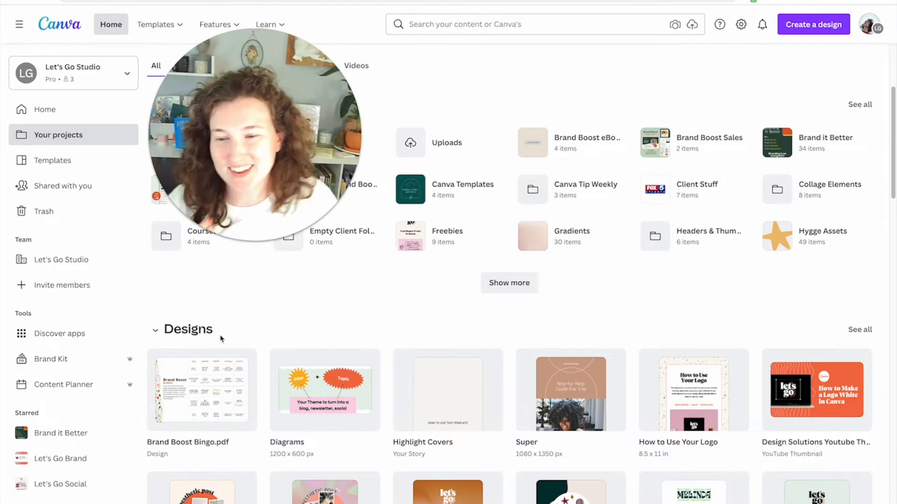
scroll(193, 324, down, 1)
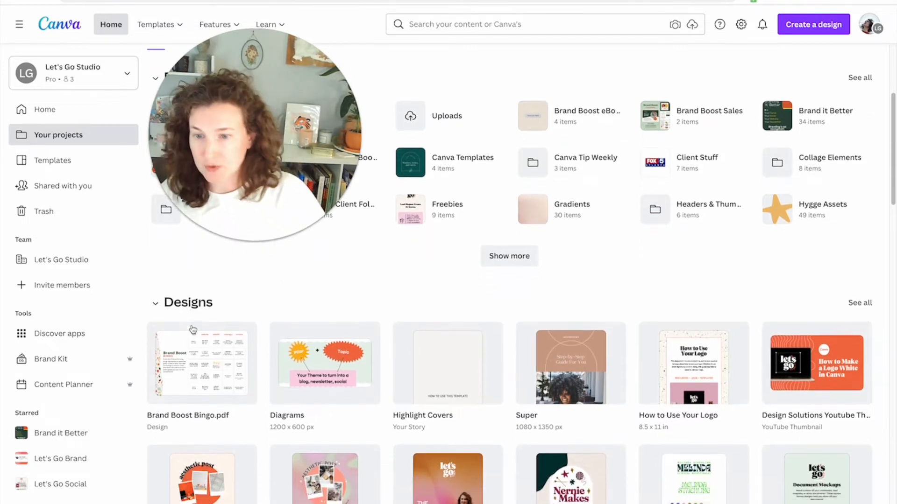
click(195, 349)
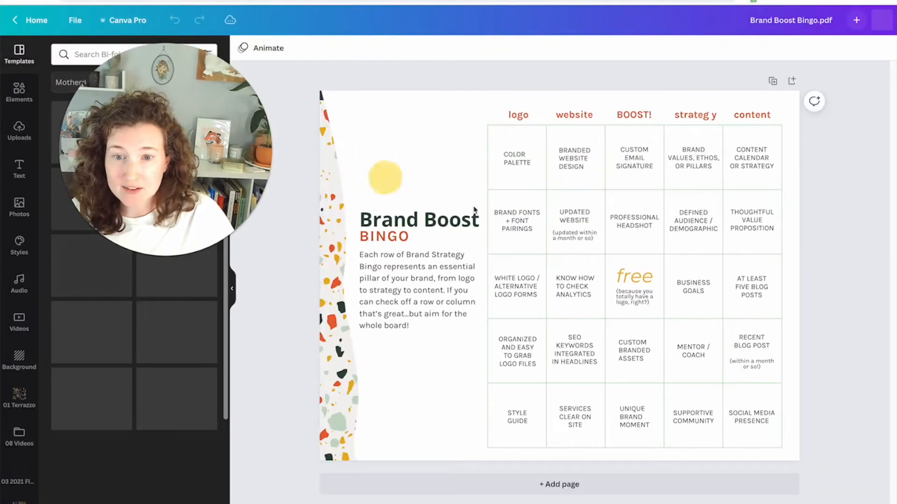
Examine how the imported PDF's text boxes, terrazzo graphic and bingo grid can be edited, dismissing the import feedback form.
click(404, 265)
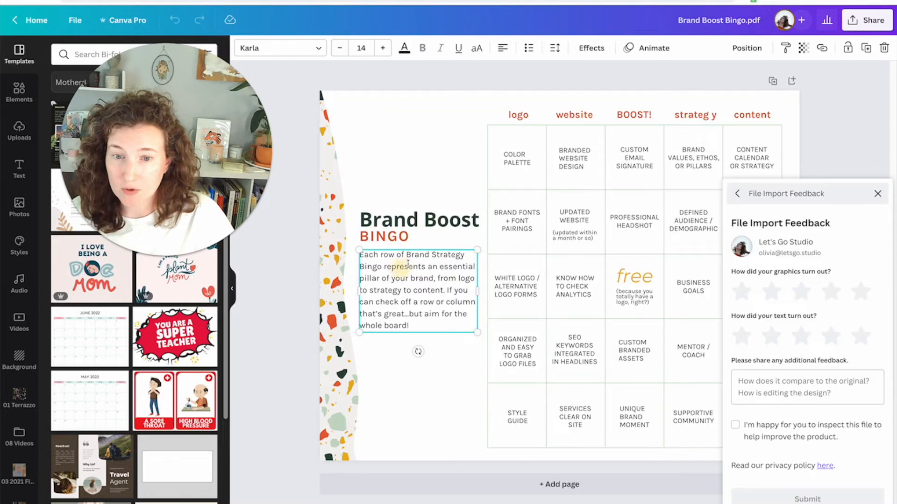
double_click(407, 265)
double_click(391, 236)
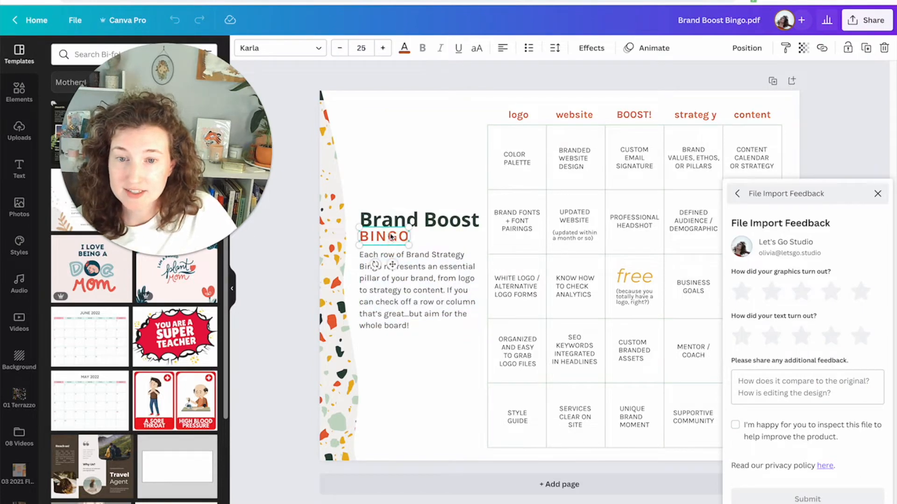
double_click(516, 162)
click(519, 119)
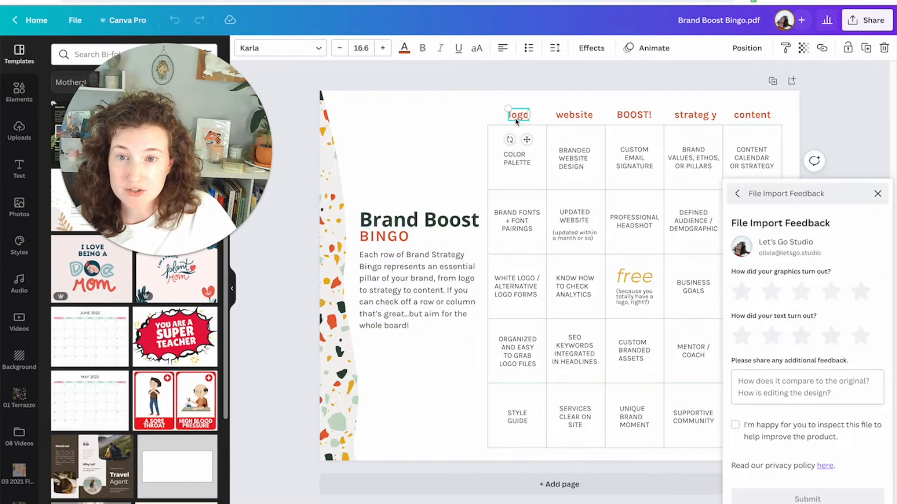
click(332, 203)
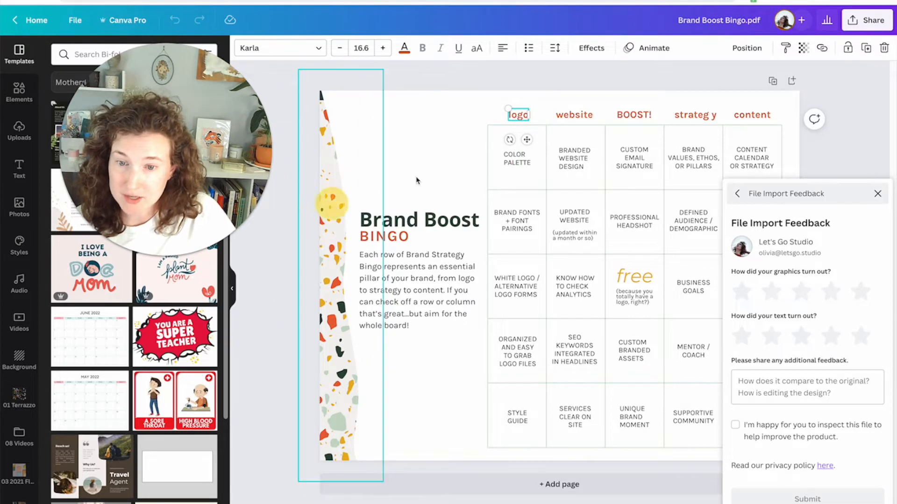
click(436, 167)
click(338, 170)
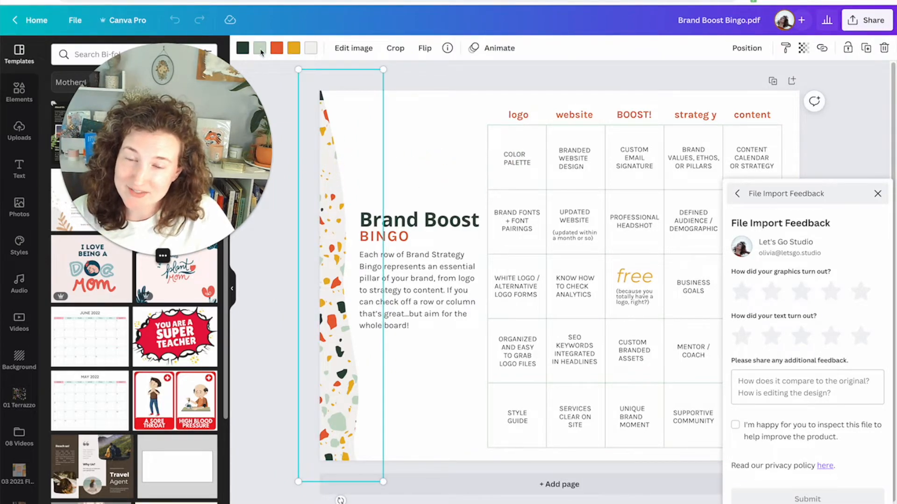
click(437, 133)
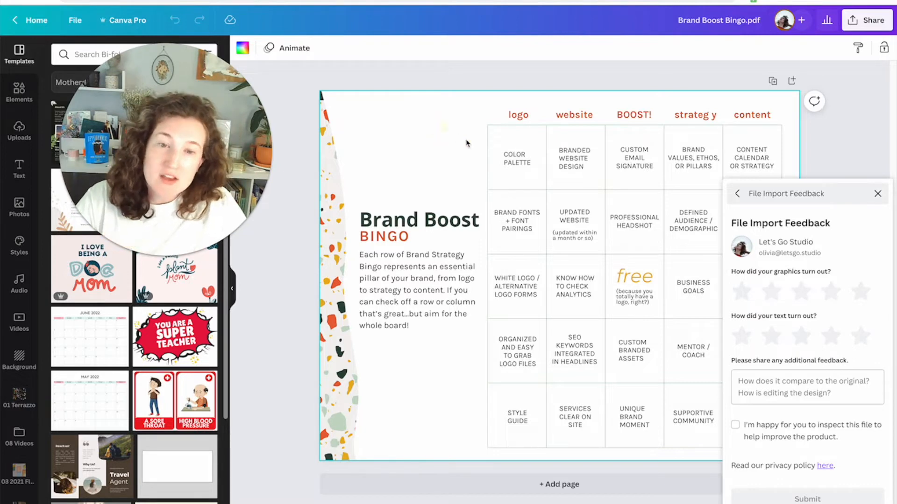
click(878, 195)
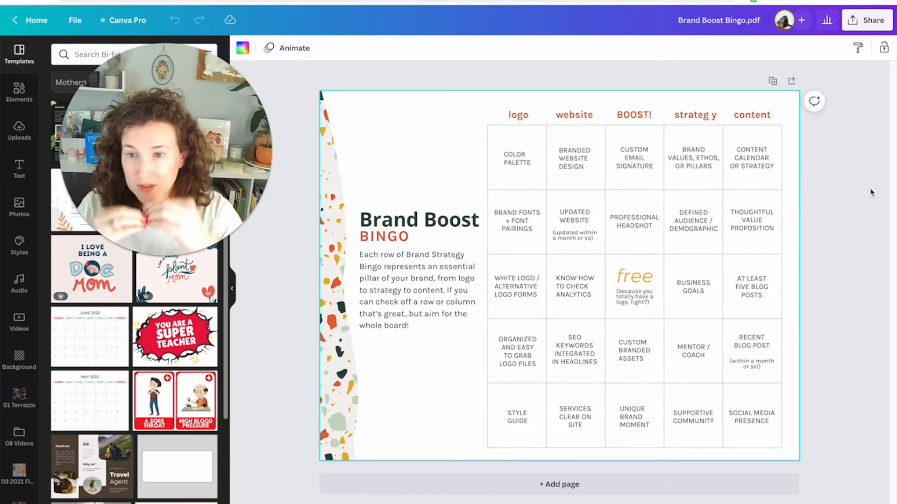
click(605, 226)
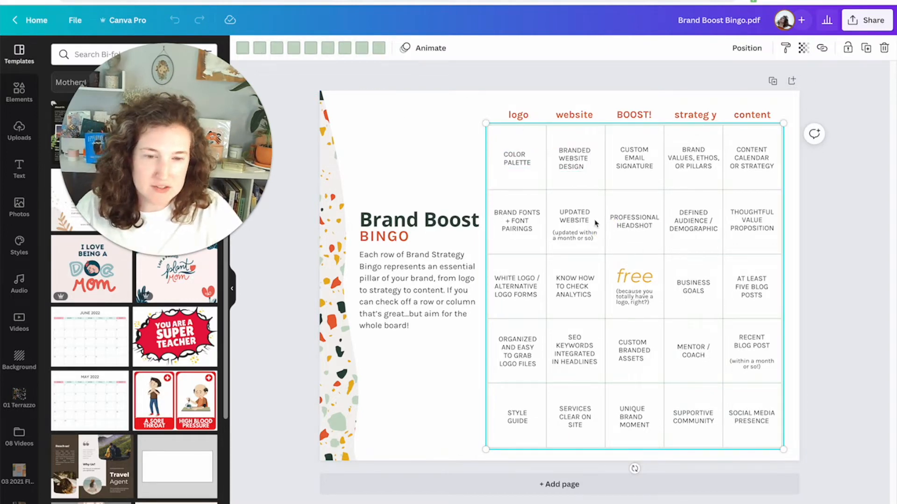
Add a blank second page and insert a plain outlined table on it.
click(792, 79)
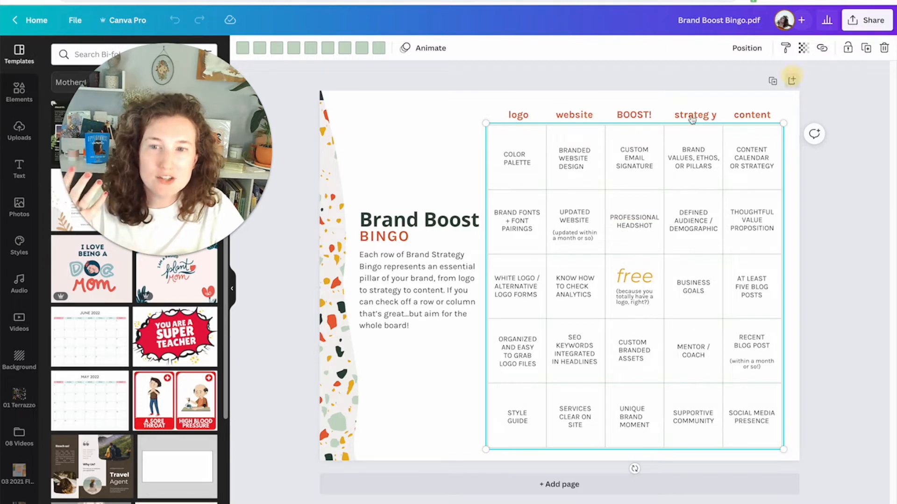
click(525, 232)
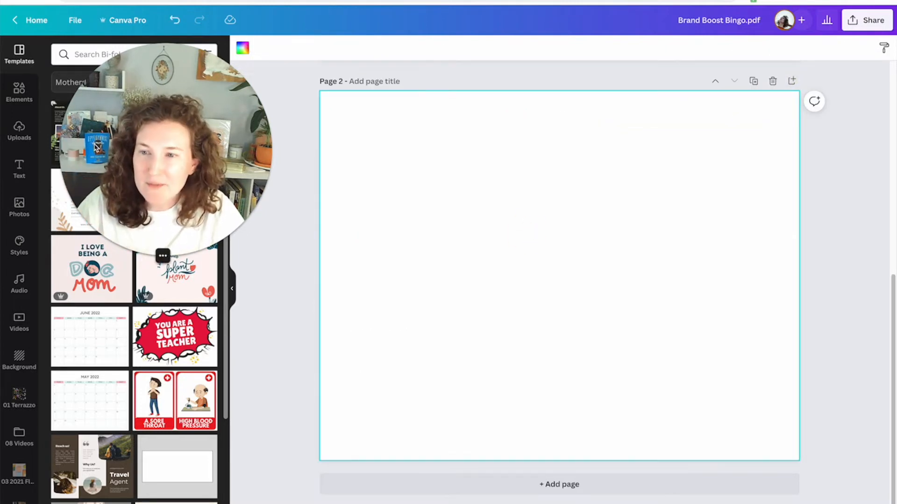
click(20, 92)
scroll(105, 390, down, 8)
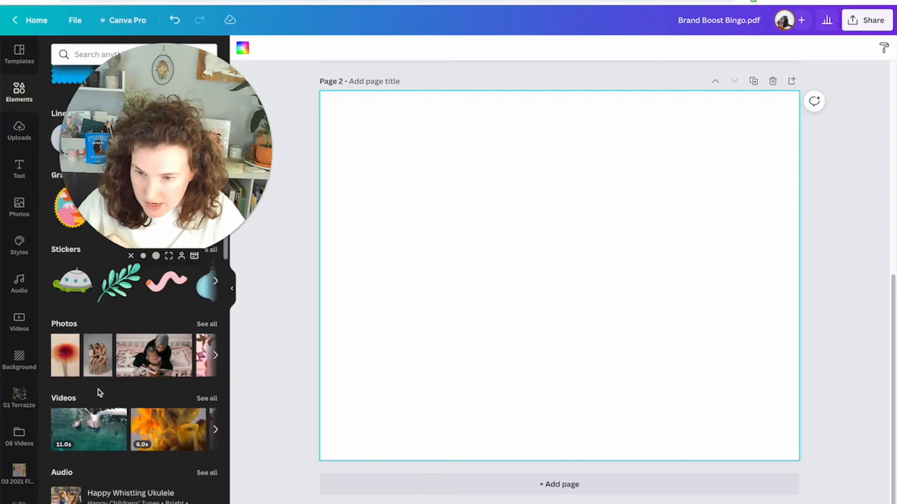
click(75, 422)
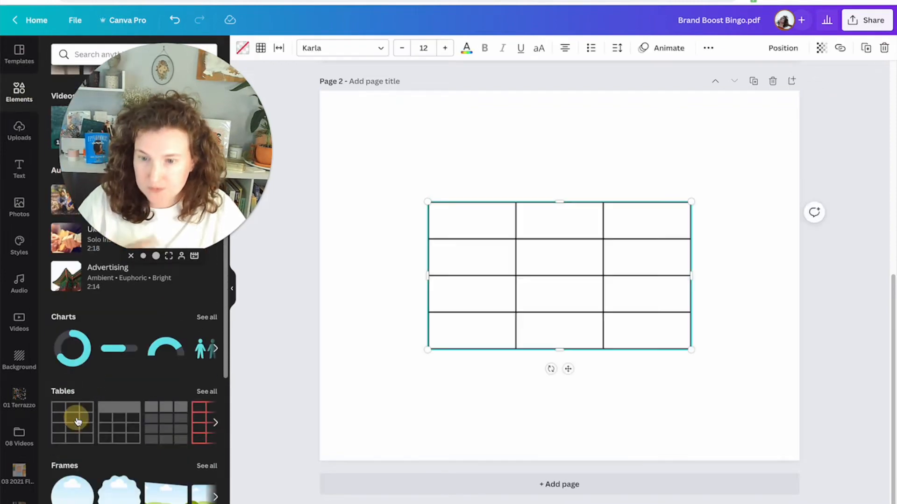
Expand the table on page 2 to five columns and five rows.
click(690, 192)
click(690, 192)
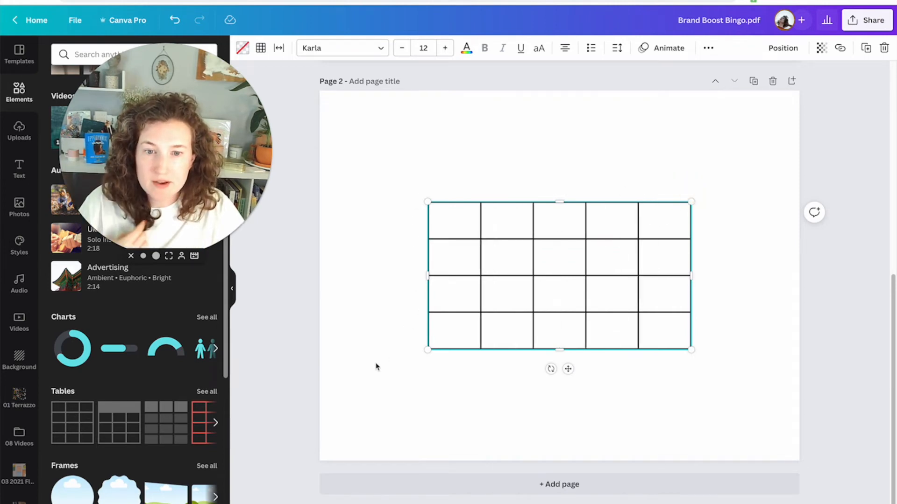
click(415, 349)
click(565, 156)
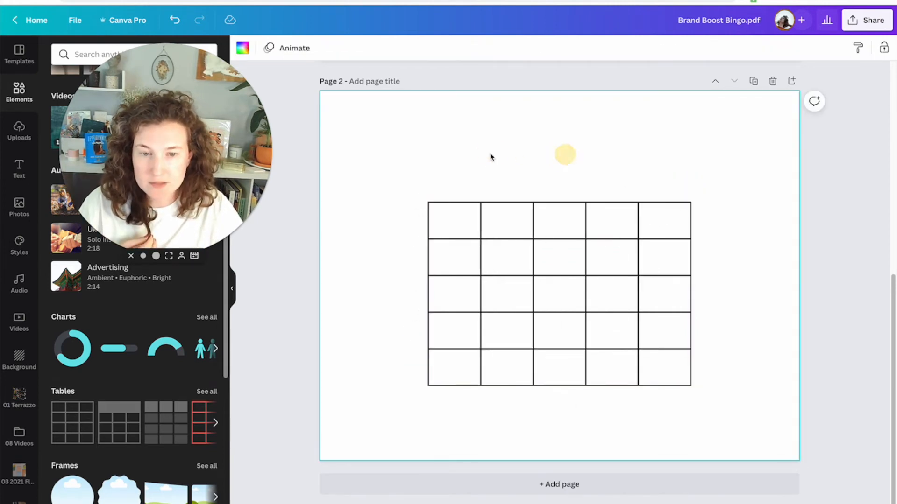
Set the whole table's border weight to 2 and its border colour to the brand palette's pink.
drag(490, 157, 614, 321)
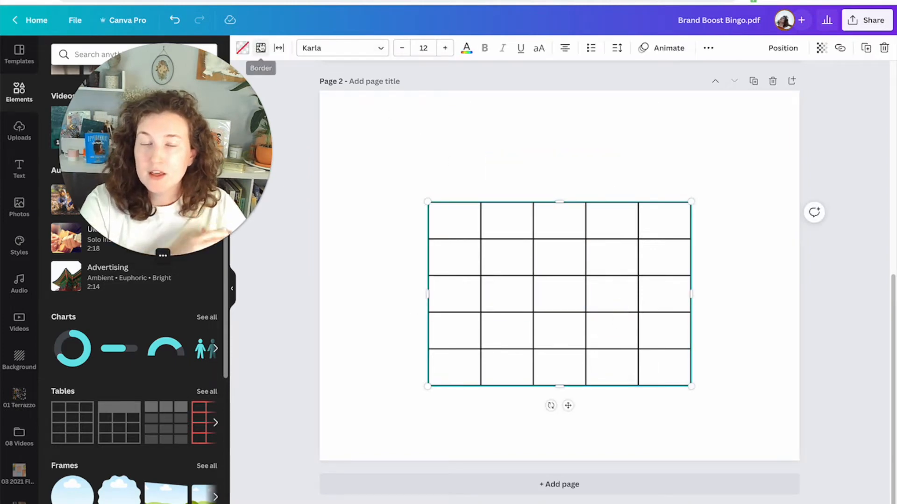
click(261, 48)
click(341, 100)
drag(390, 123, 381, 124)
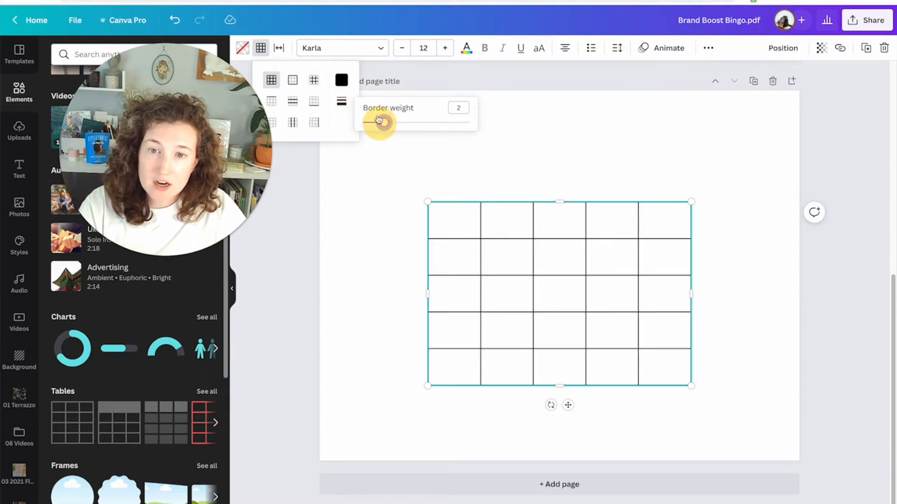
click(341, 80)
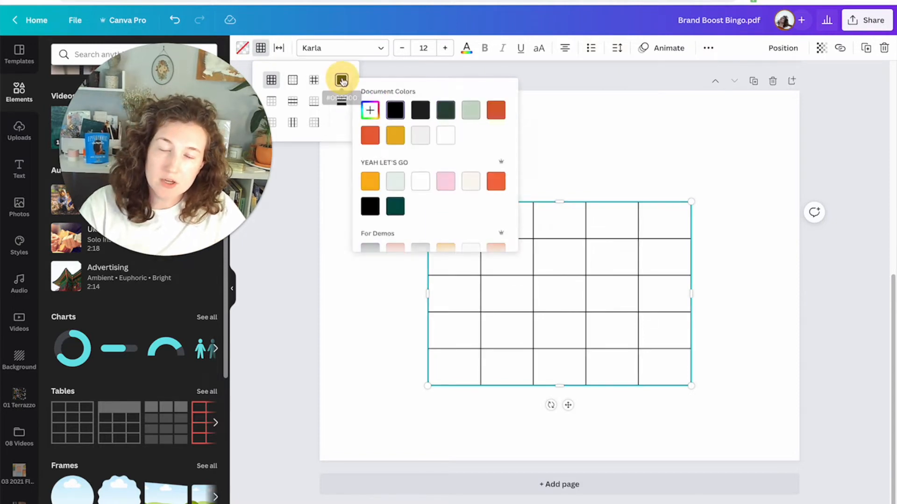
click(443, 189)
click(645, 159)
Move the table to the upper right of page 2 and make its rows taller to form nearly square cells.
drag(571, 264, 642, 200)
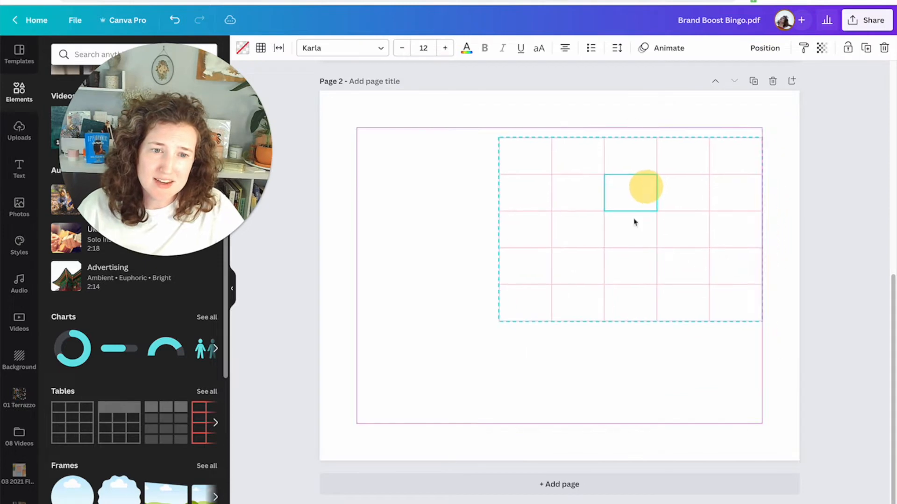
drag(636, 322, 643, 406)
drag(621, 284, 622, 349)
drag(620, 248, 624, 304)
drag(620, 213, 622, 254)
drag(618, 177, 619, 199)
Set the whole table's table spacing to 0 and its cell spacing to 4.
drag(441, 157, 727, 350)
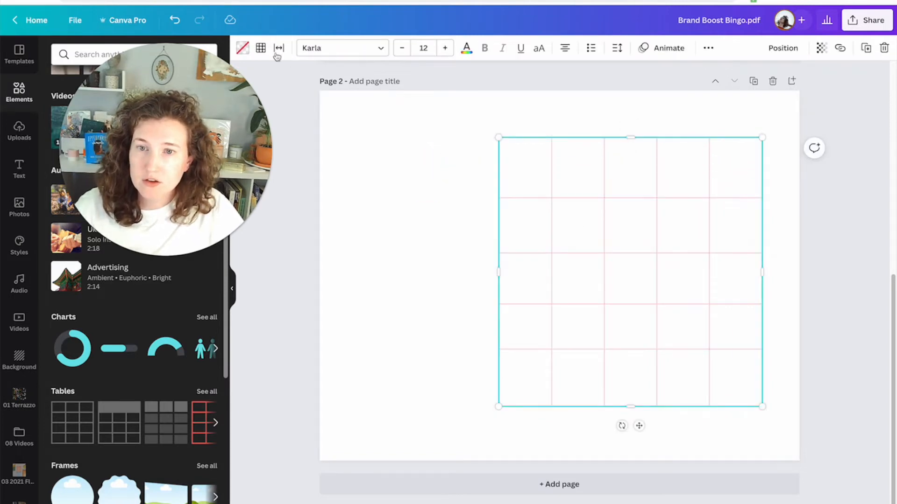
click(279, 49)
drag(288, 96, 309, 95)
drag(357, 129, 288, 128)
drag(306, 95, 287, 92)
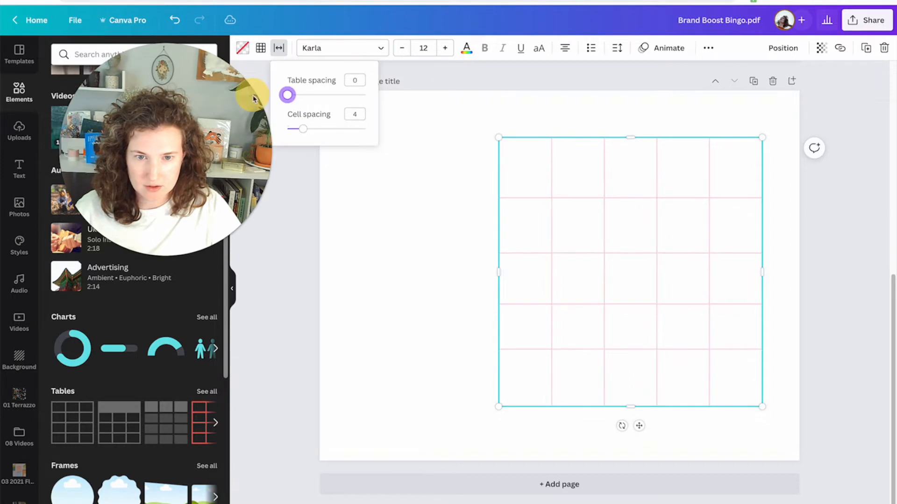
Nudge the table on page 2 slightly to the right.
click(427, 292)
scroll(472, 289, up, 1)
drag(597, 281, 605, 281)
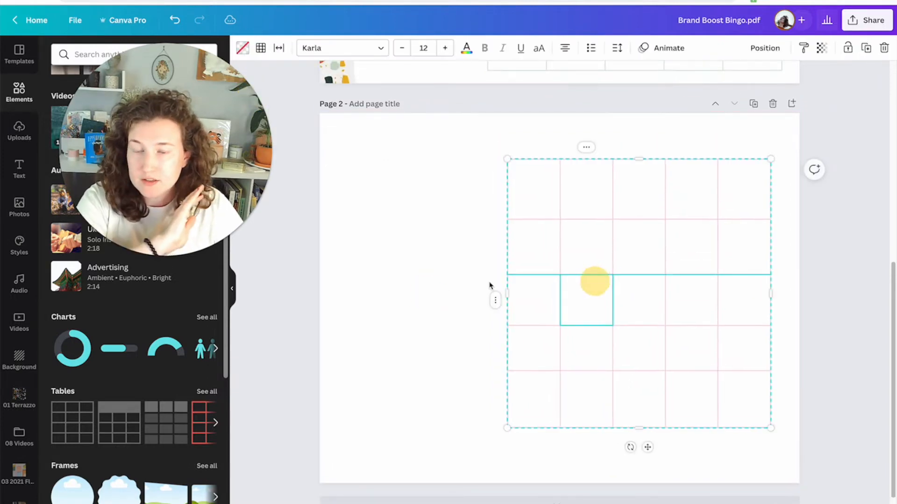
click(490, 283)
scroll(475, 282, up, 1)
scroll(476, 283, up, 6)
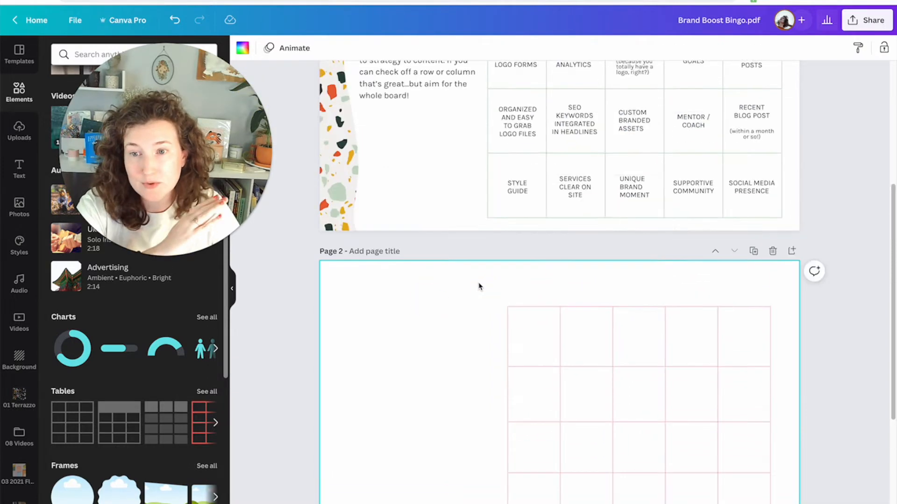
click(527, 244)
drag(527, 244, 532, 243)
click(444, 148)
key(ctrl+z)
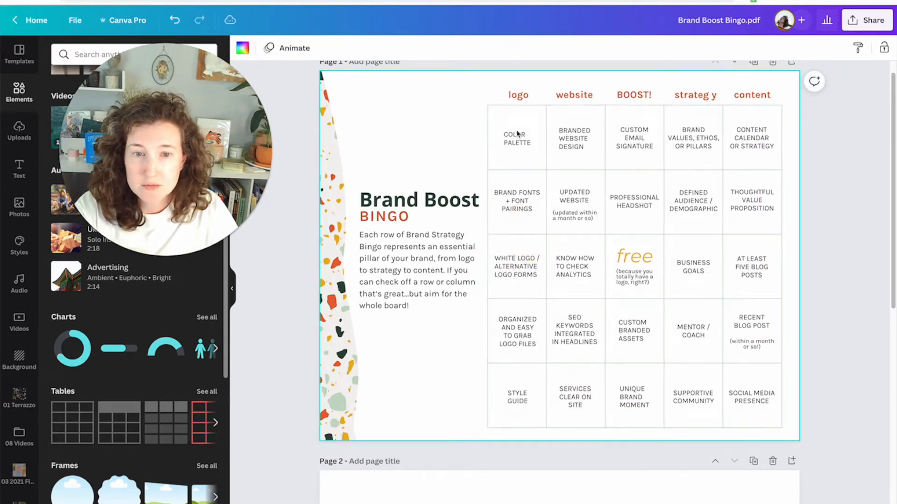
Center-align the "COLOR PALETTE" text in the first cell of page 1's bingo grid and open its font choices.
click(507, 142)
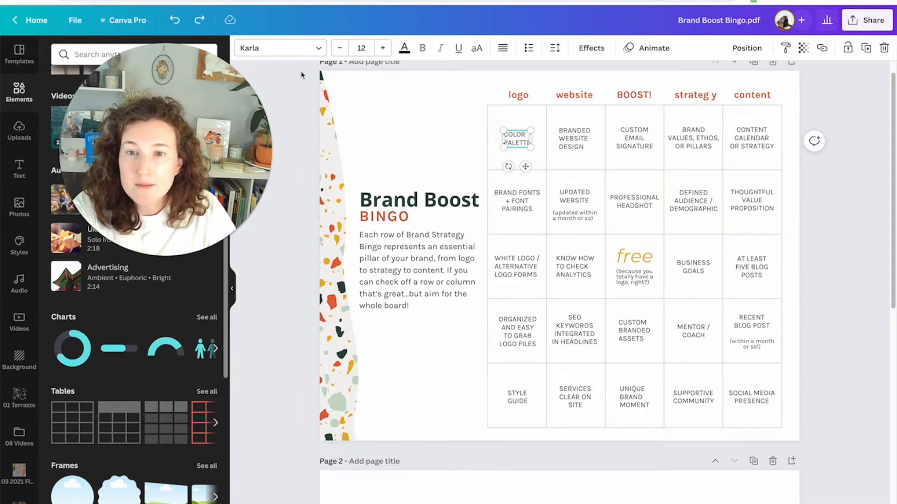
click(502, 48)
click(503, 48)
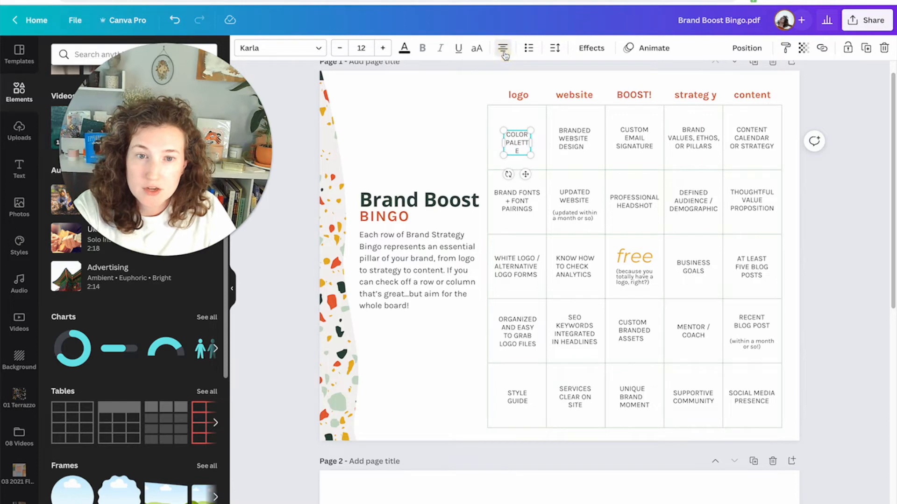
click(290, 56)
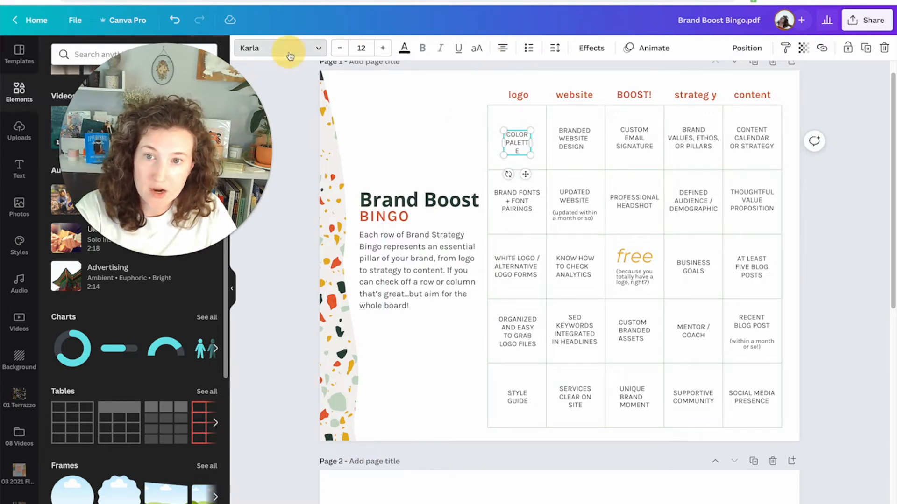
drag(143, 256, 299, 265)
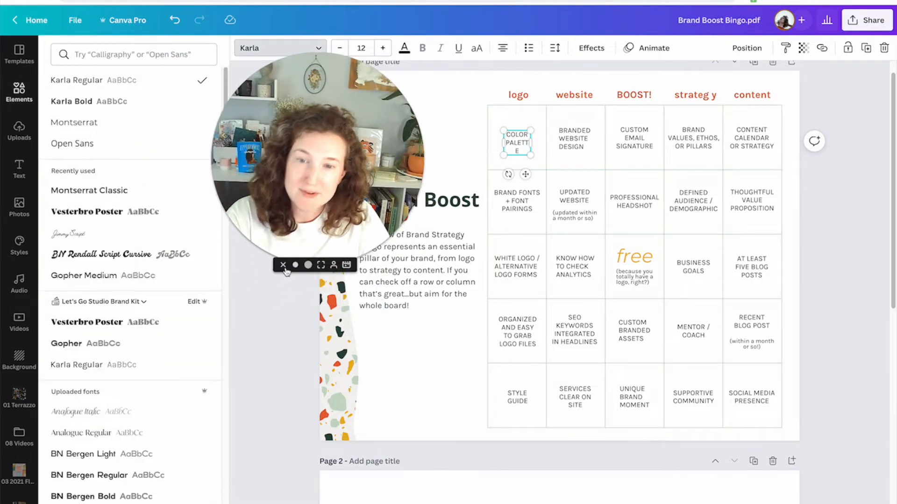
click(296, 265)
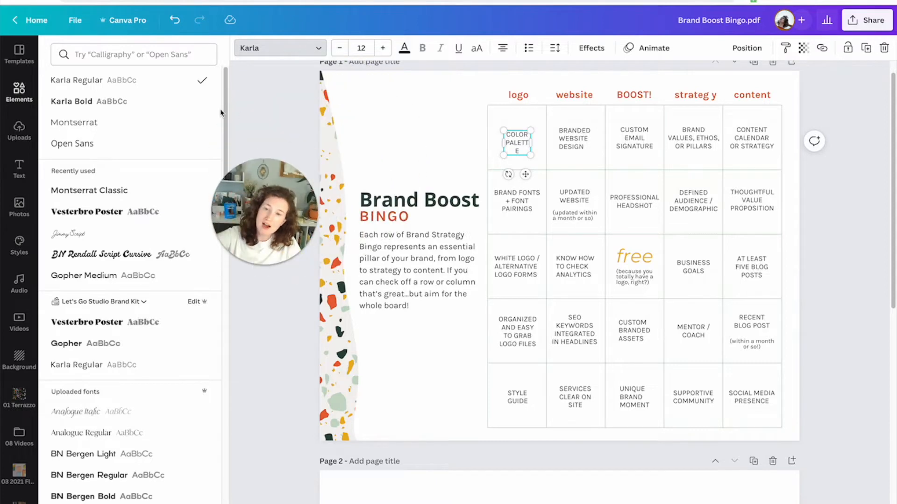
Set the "COLOR PALETTE" text to Montserrat Classic at size 10.
click(110, 195)
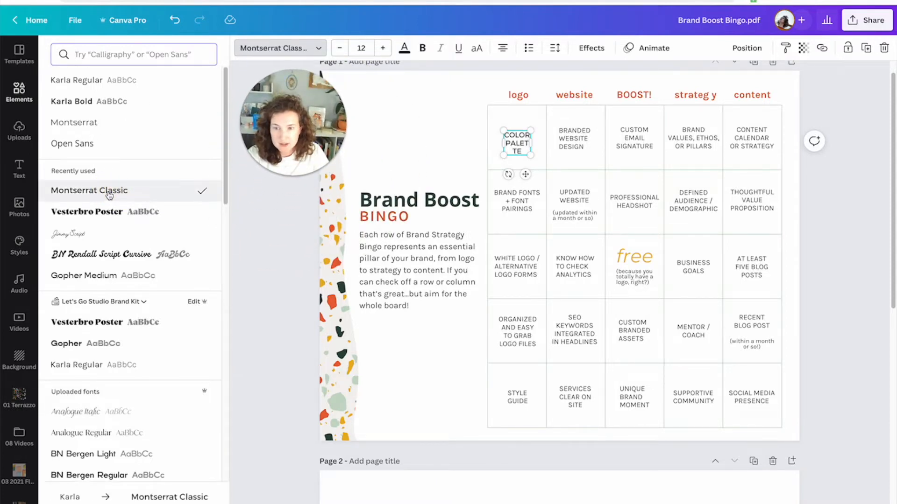
click(340, 48)
click(340, 48)
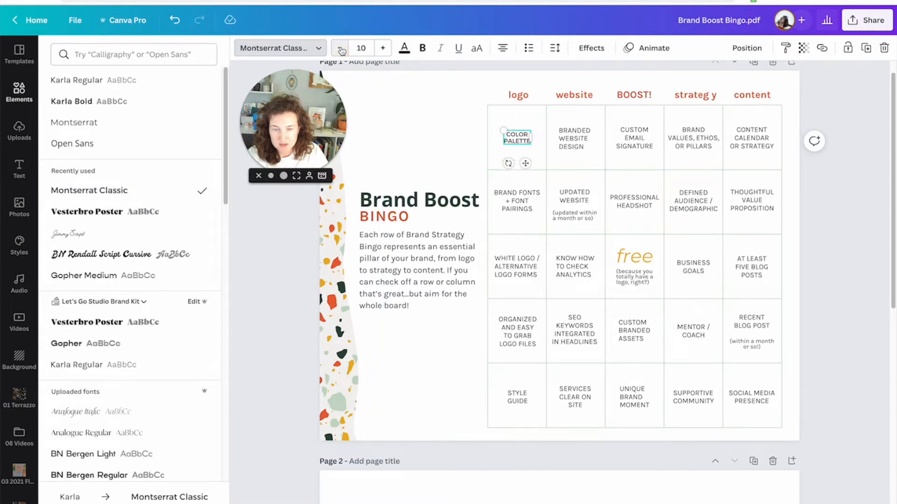
Set the "COLOR PALETTE" letter spacing to 41 and widen its text box so each word fits on one line.
click(554, 48)
drag(589, 95, 593, 96)
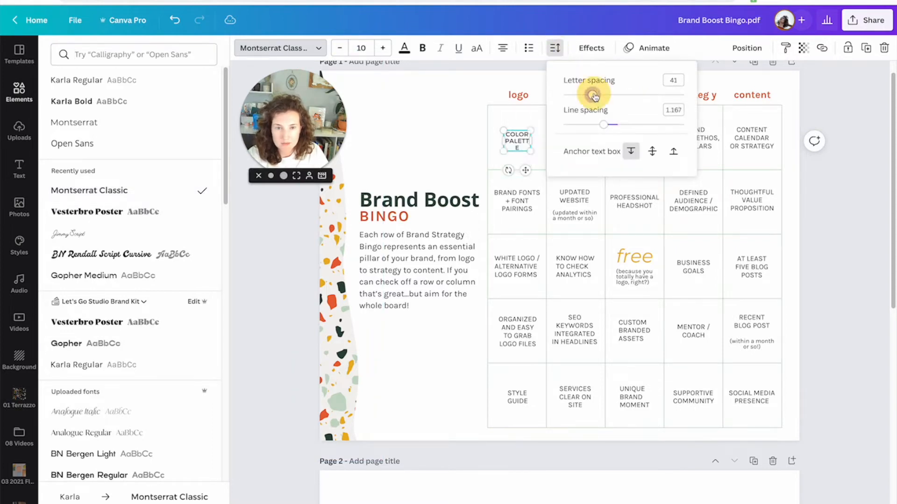
click(441, 118)
drag(537, 143, 508, 142)
click(434, 147)
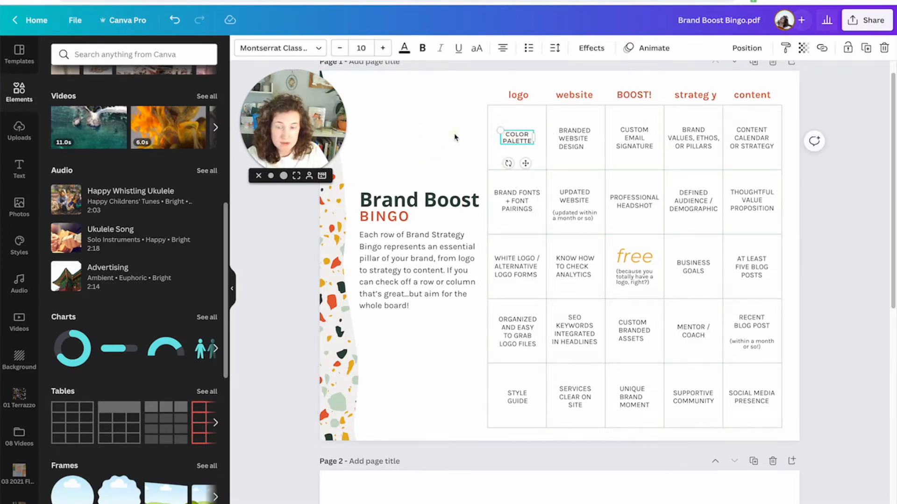
click(454, 136)
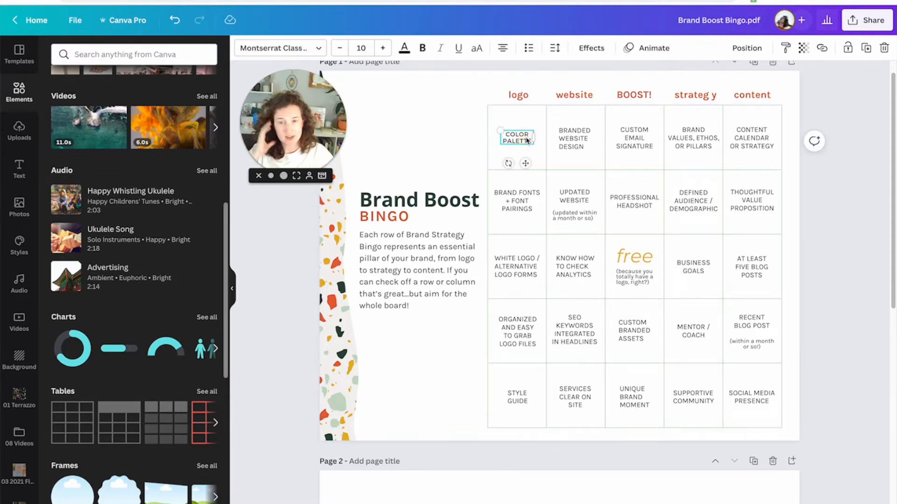
Check the text formatting of the four other cells in the grid's first row.
click(573, 138)
click(632, 138)
click(692, 139)
click(752, 147)
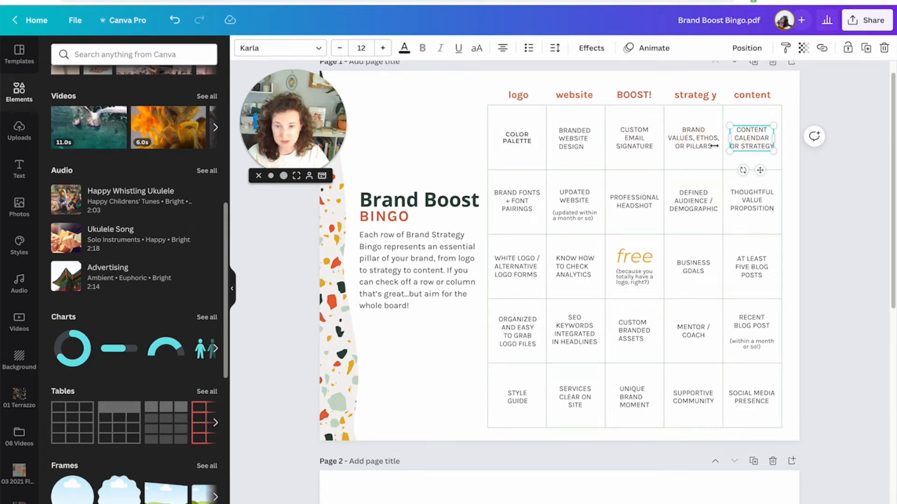
Copy the "COLOR PALETTE" text style and apply it to all the other text boxes in page 1's bingo grid at once.
click(519, 138)
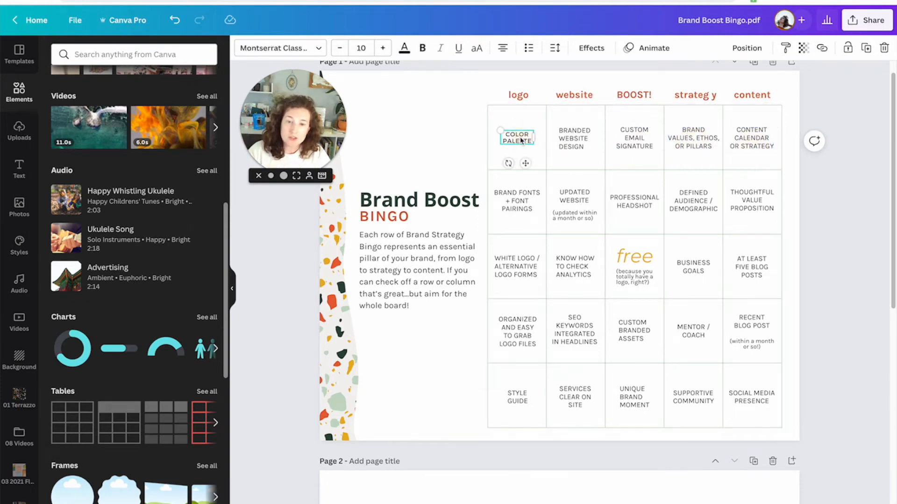
key(super+plus)
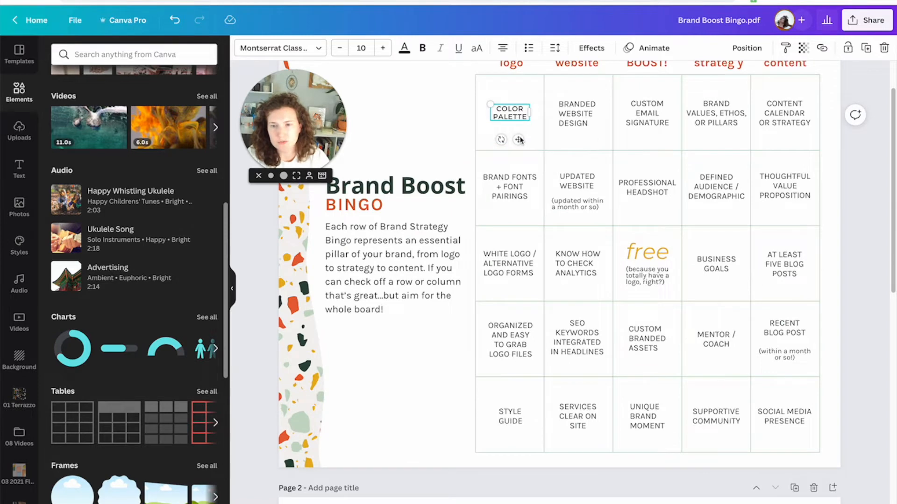
scroll(520, 140, up, 1)
scroll(557, 128, up, 1)
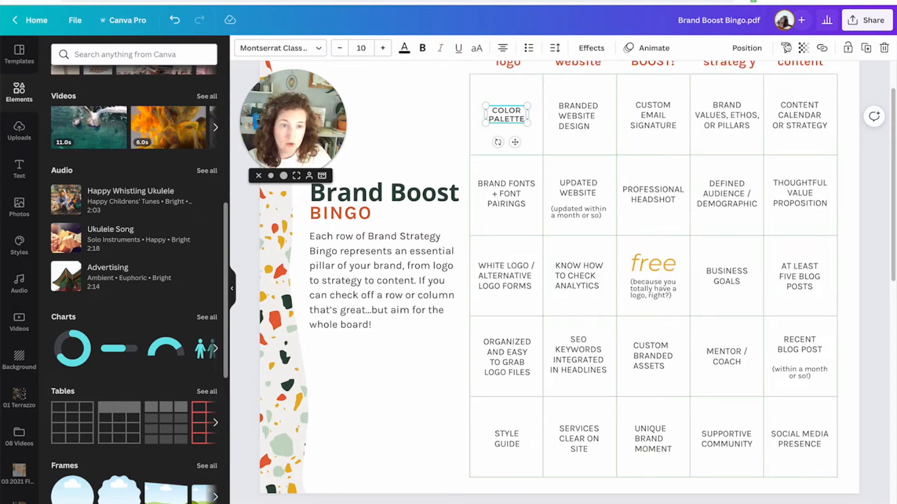
click(786, 46)
mouse_move(849, 486)
mouse_down()
mouse_move(514, 149)
mouse_move(494, 108)
mouse_up()
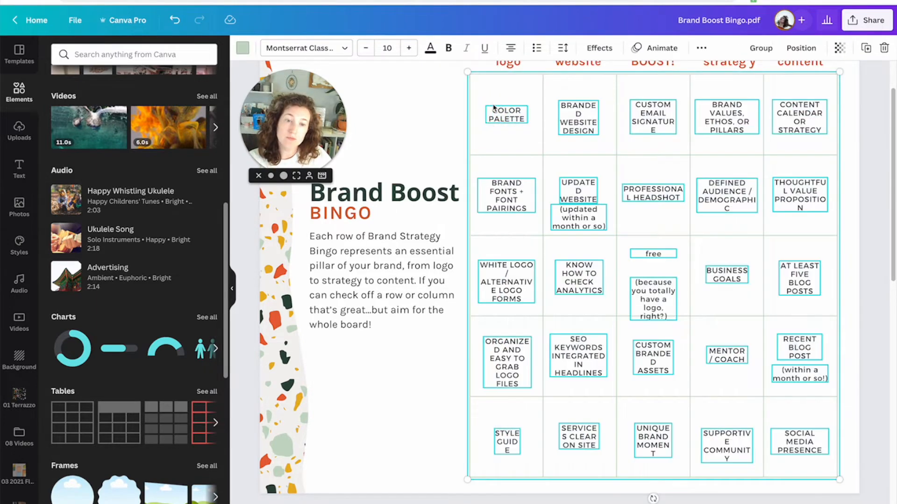
click(447, 117)
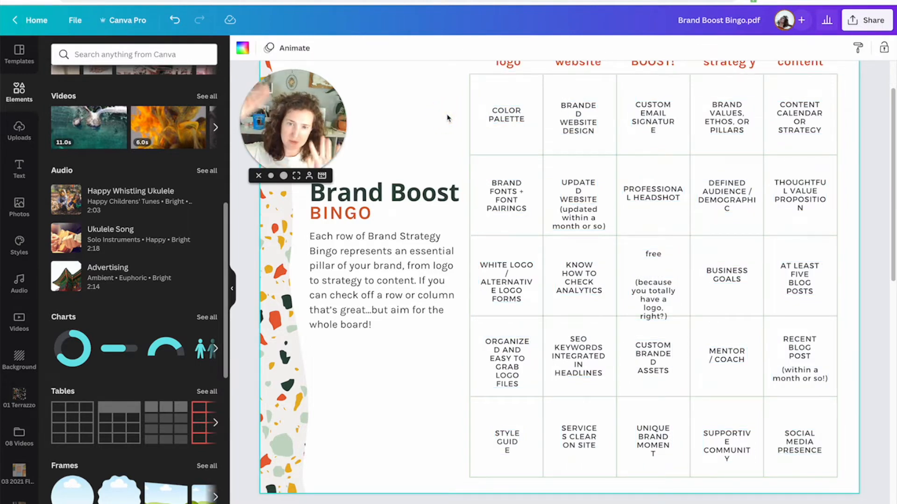
Widen the "UPDATED WEBSITE", "PROFESSIONAL HEADSHOT" and "DEFINED AUDIENCE / DEMOGRAPHIC" text boxes to unbreak their words, raising the website cell's note slightly.
click(590, 186)
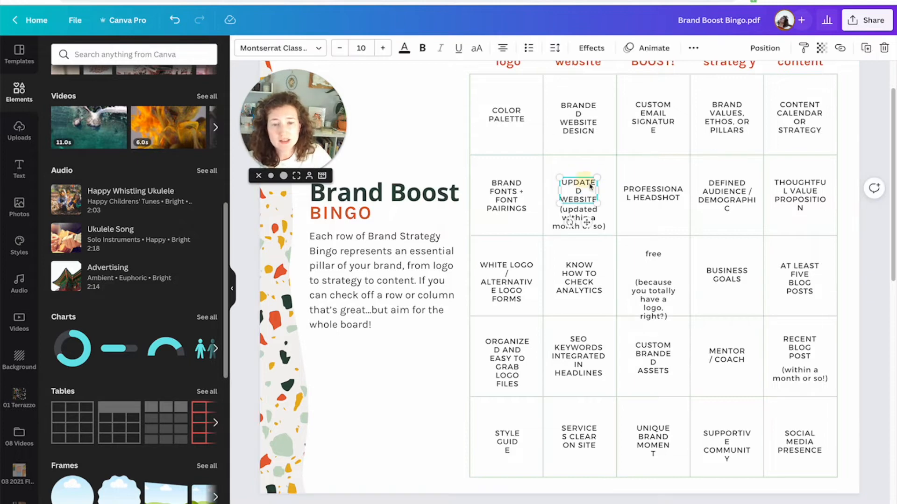
mouse_move(600, 189)
mouse_down()
mouse_move(608, 187)
mouse_move(588, 185)
mouse_up()
drag(590, 219, 589, 213)
click(662, 191)
drag(686, 193, 692, 192)
click(737, 194)
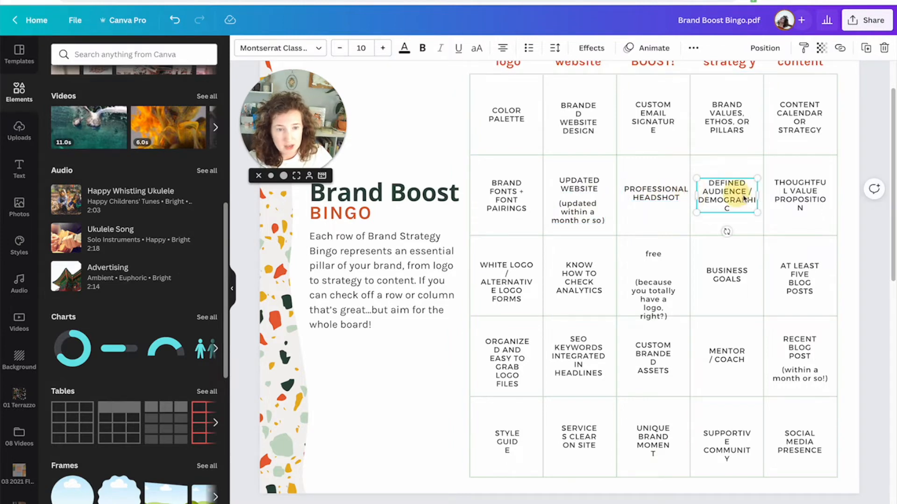
drag(761, 199, 765, 199)
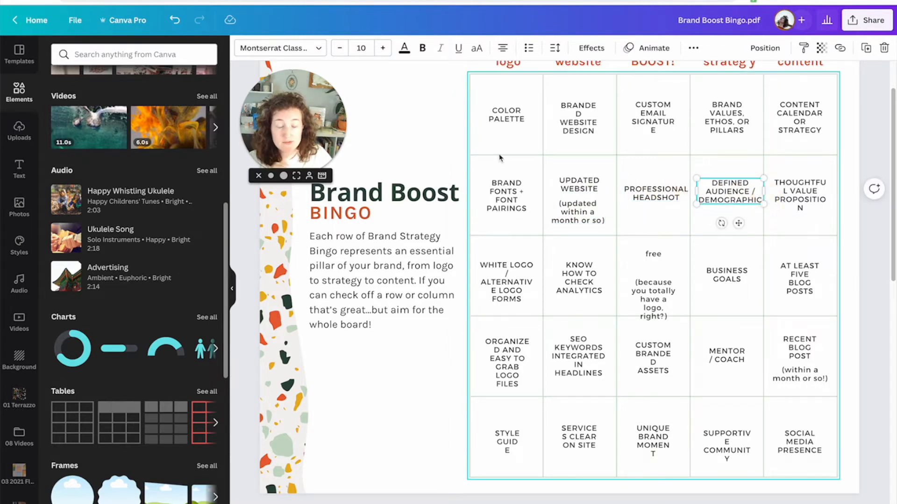
Widen the "WHITE LOGO / ALTERNATIVE LOGO FORMS" text box so no word breaks across lines.
click(531, 283)
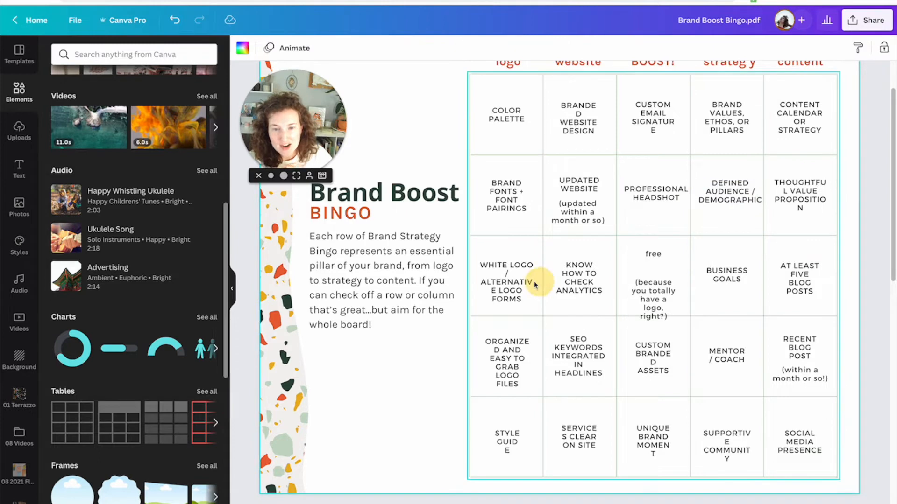
double_click(531, 283)
drag(533, 283, 540, 280)
click(449, 142)
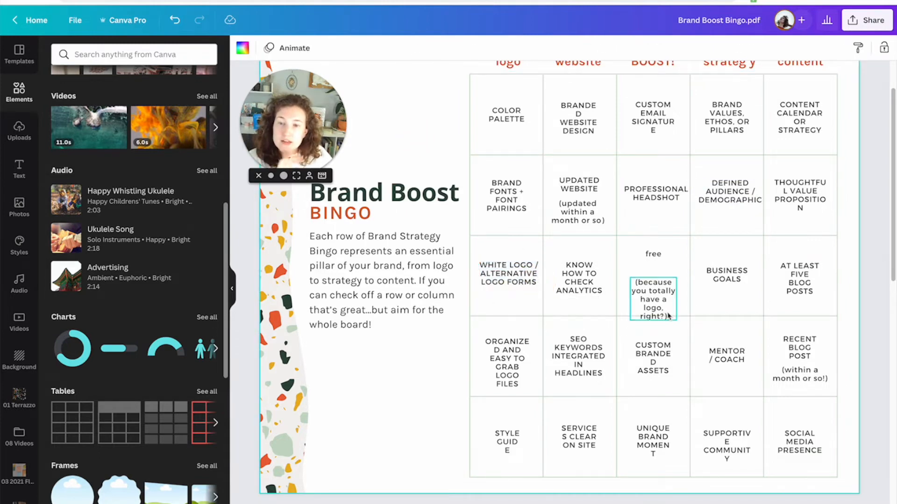
Review the rebuilt pink table on page 2 and return to page 1's grid.
click(444, 97)
scroll(462, 148, down, 11)
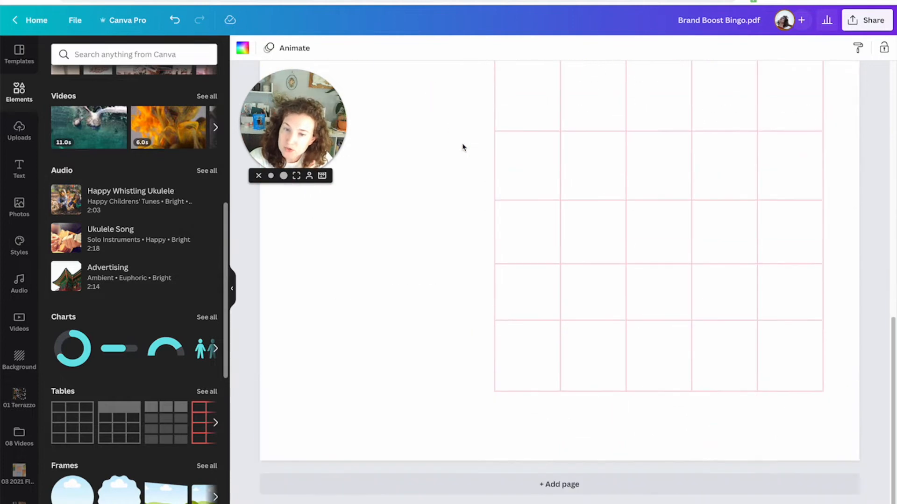
scroll(462, 147, up, 12)
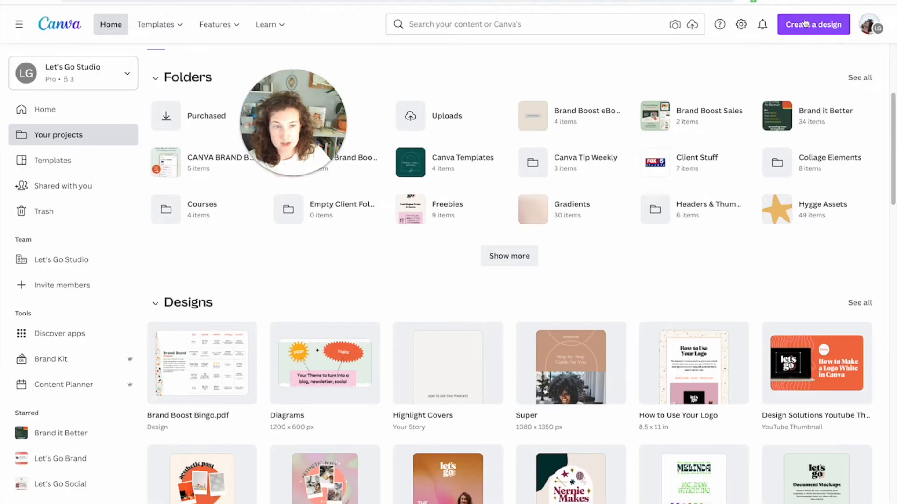
Import the file "Branding 101 by Let's Go Studio.pdf" as a new design from the Canva home page.
click(805, 23)
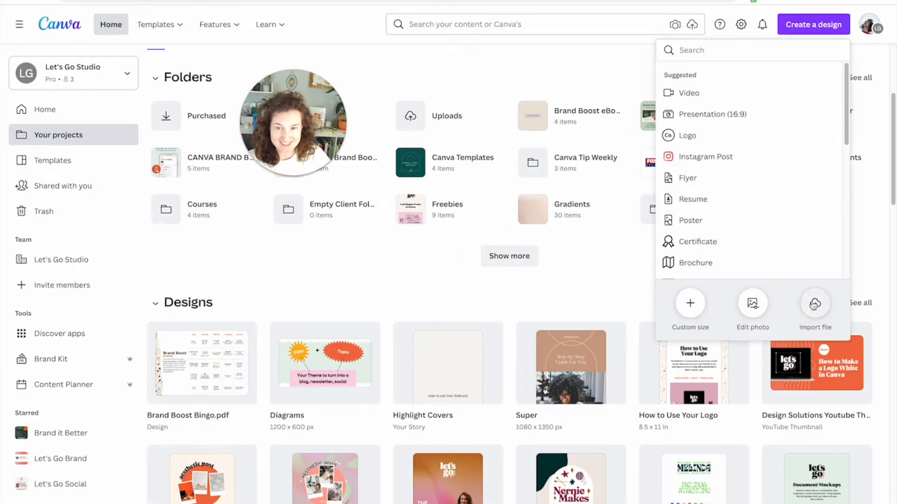
click(814, 305)
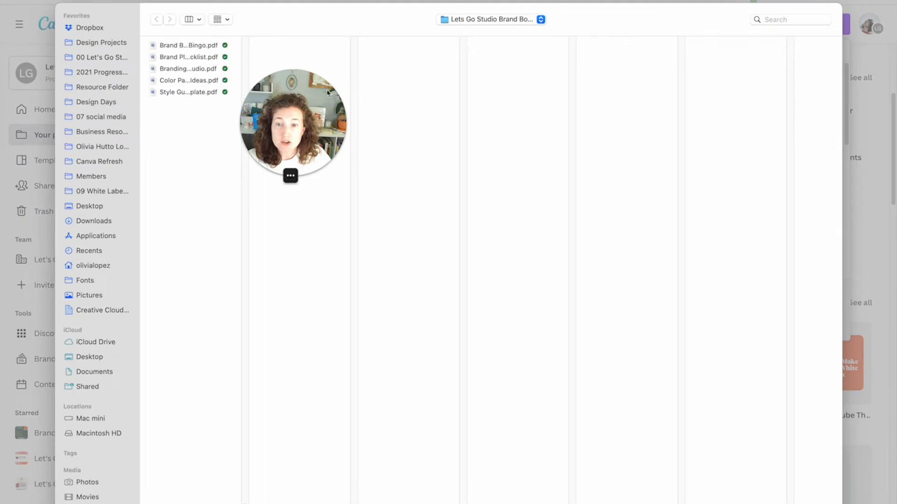
click(187, 68)
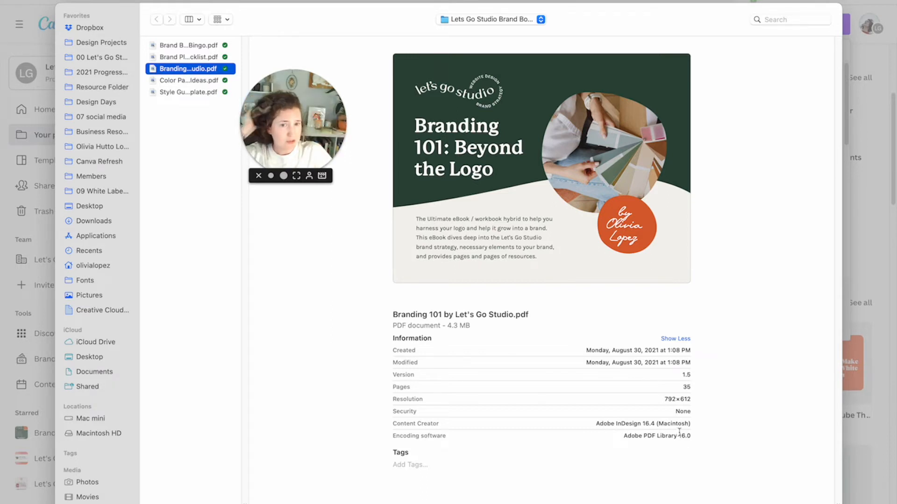
mouse_move(485, 174)
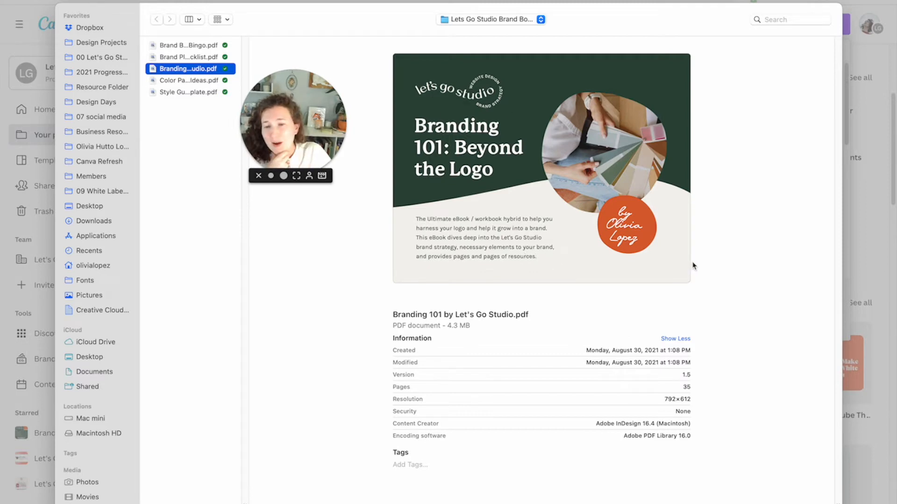
key(Return)
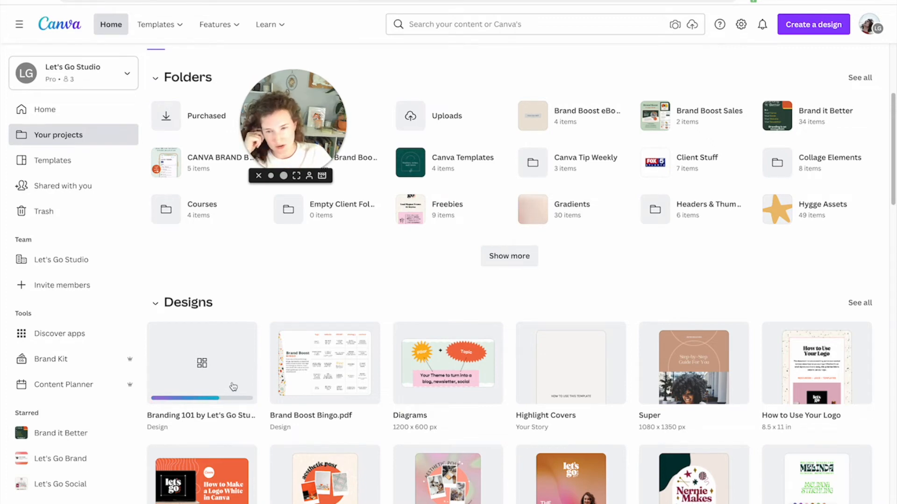
Open the imported "Branding 101 by Let's Go Studio" design and dismiss its File Import Feedback form.
scroll(255, 255, down, 1)
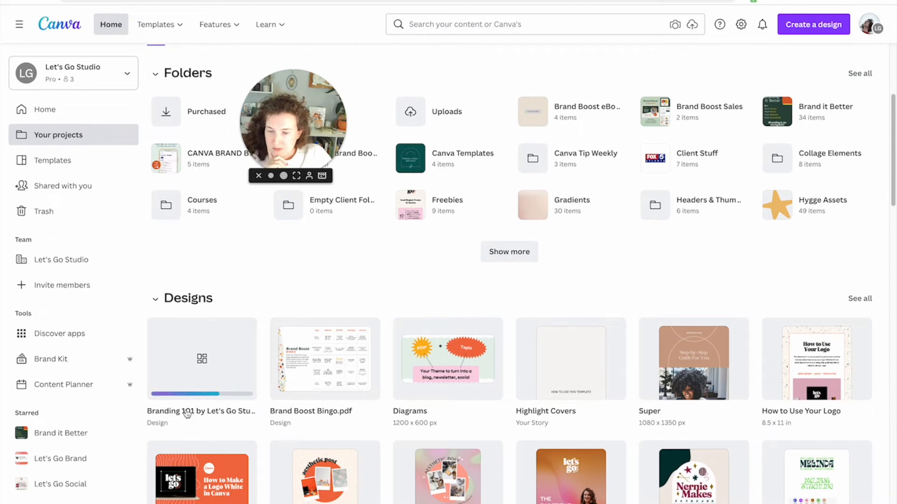
scroll(274, 271, down, 3)
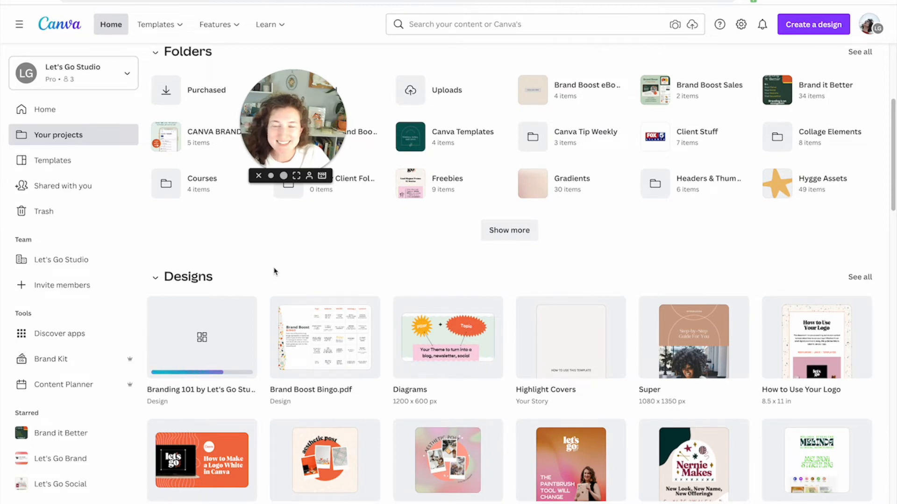
scroll(274, 270, down, 2)
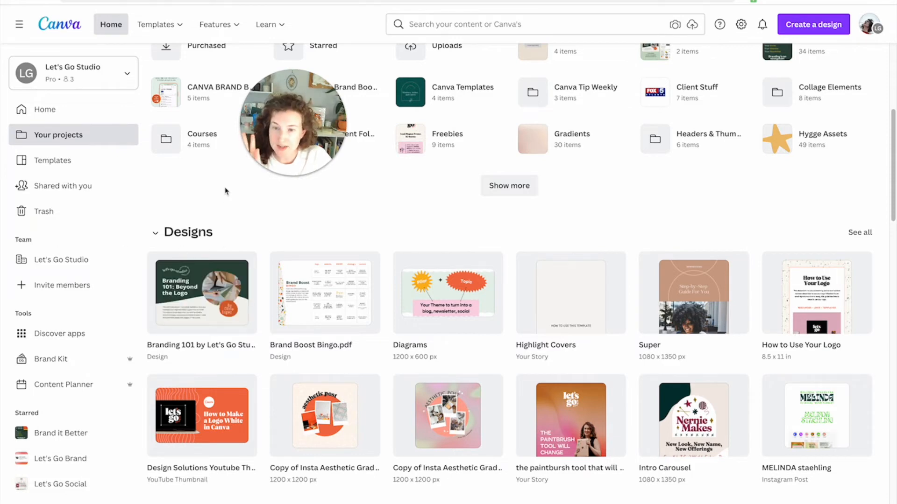
click(227, 293)
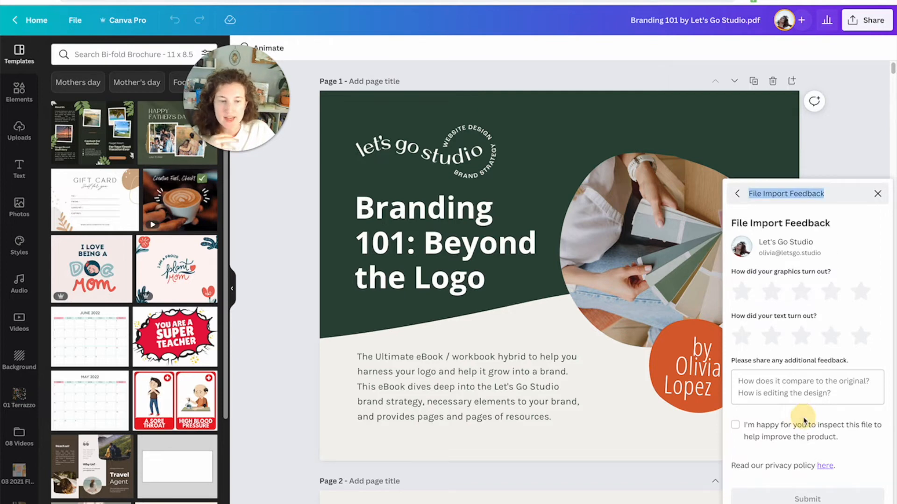
click(801, 292)
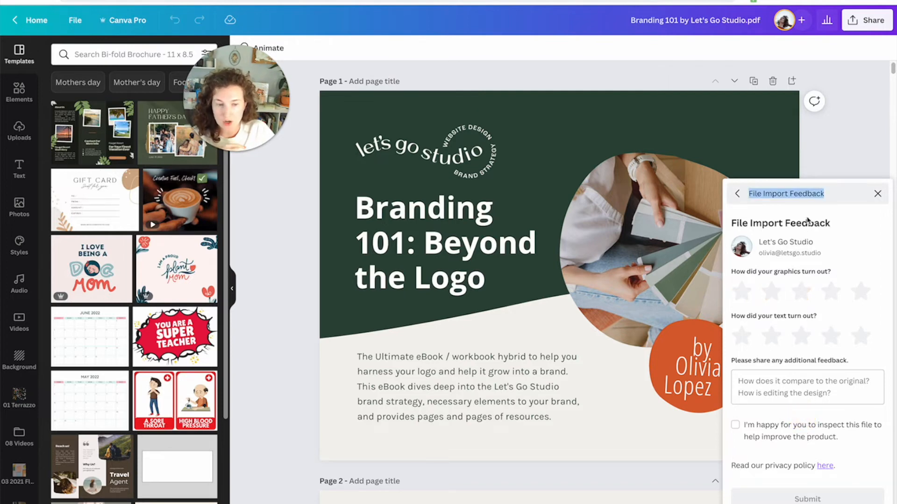
scroll(535, 245, down, 2)
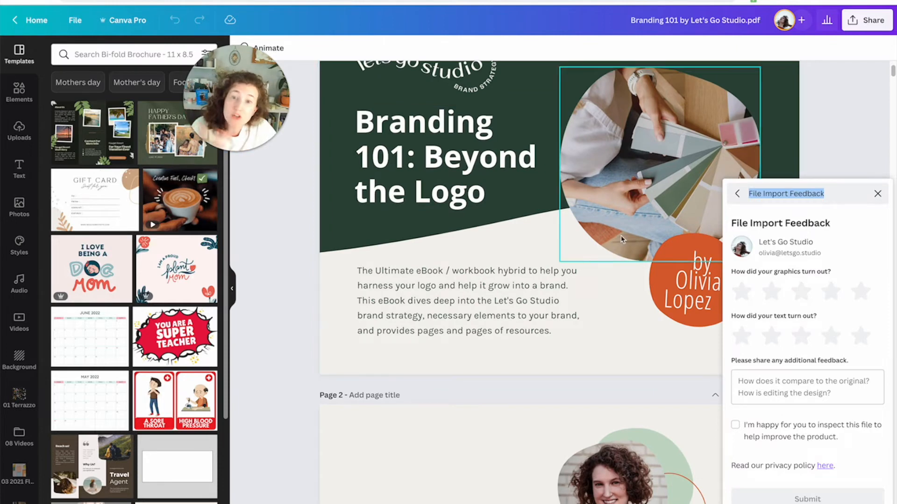
click(877, 194)
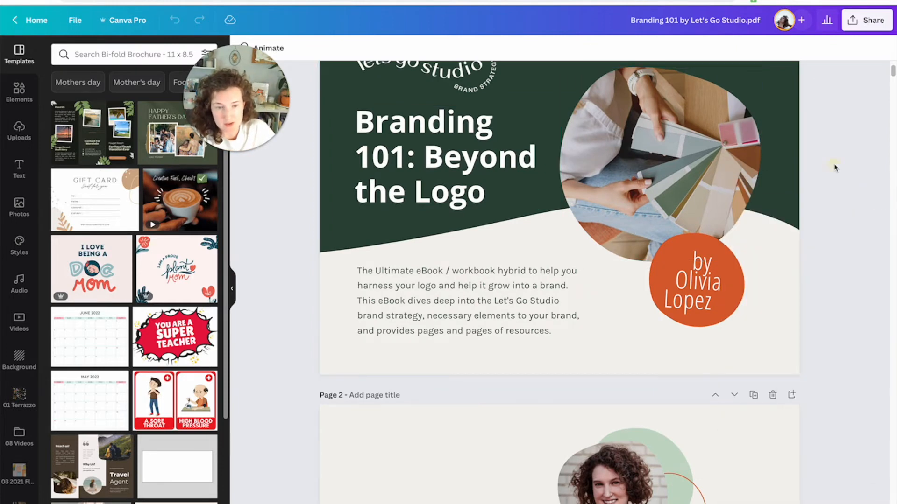
Check the fonts of the cover page's author text in the orange circle, its title and its description paragraph.
click(710, 280)
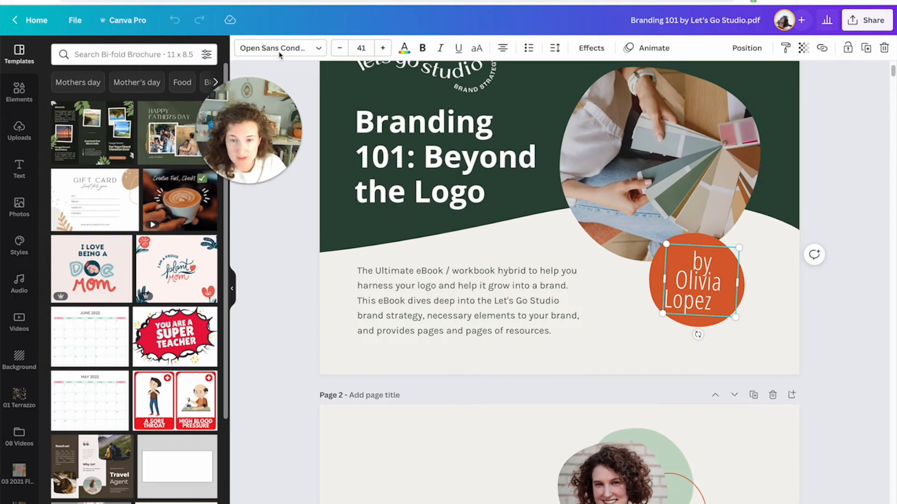
click(400, 150)
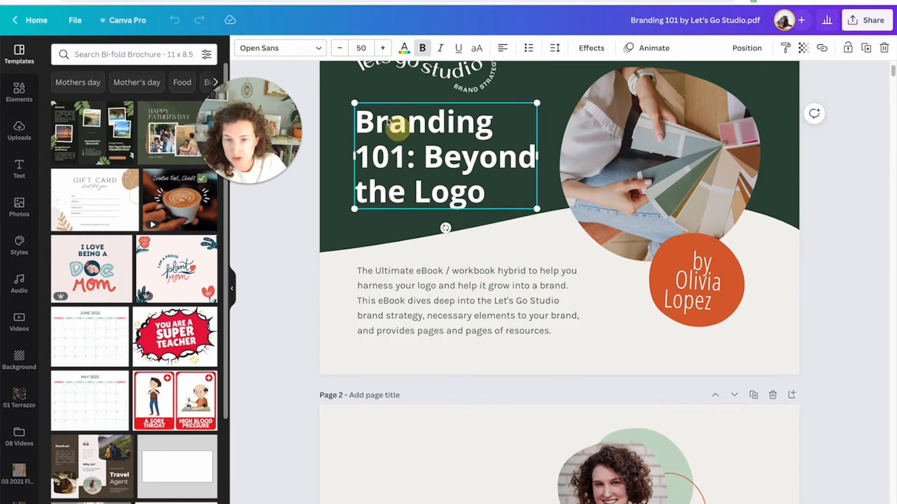
click(258, 49)
click(436, 256)
click(446, 297)
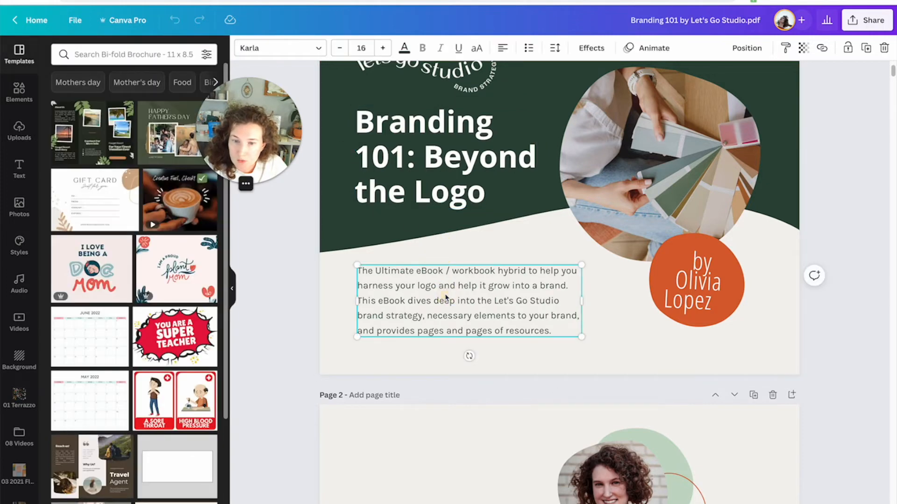
Set the cover title's font to Vesterbro Poster and replace Open Sans with it across the whole design.
click(364, 140)
click(270, 52)
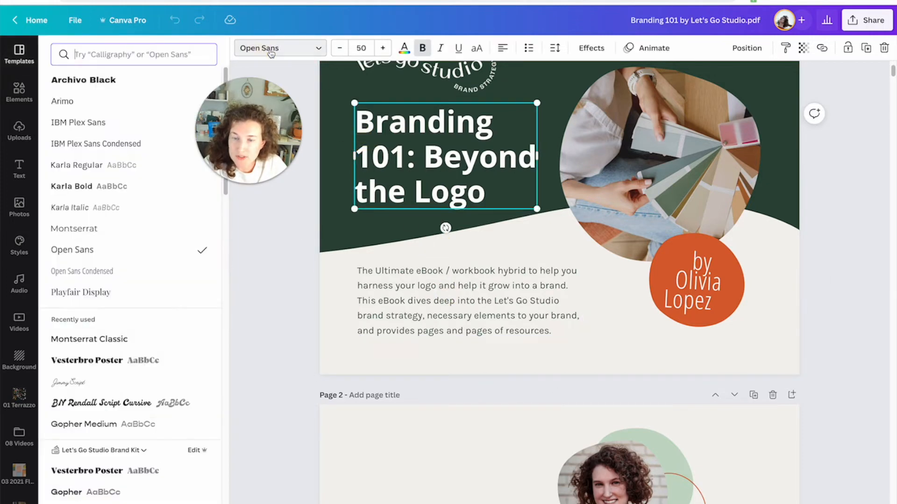
click(96, 367)
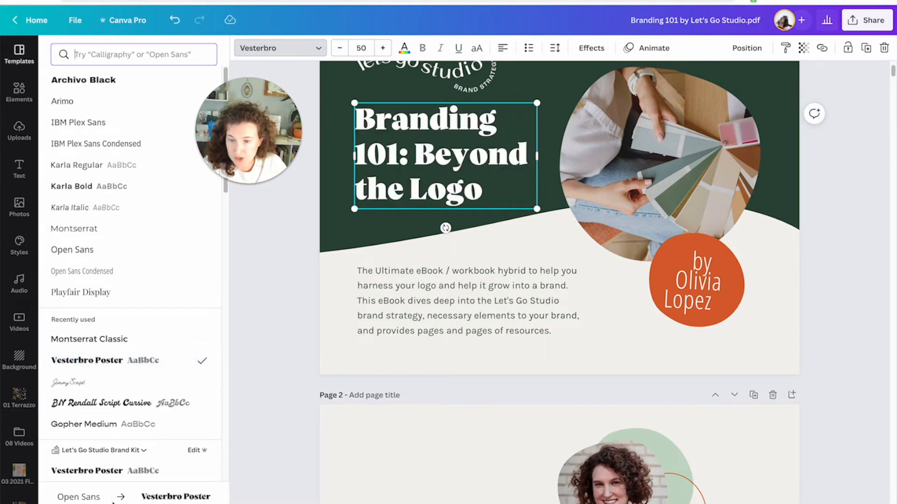
mouse_move(274, 164)
drag(274, 163, 283, 245)
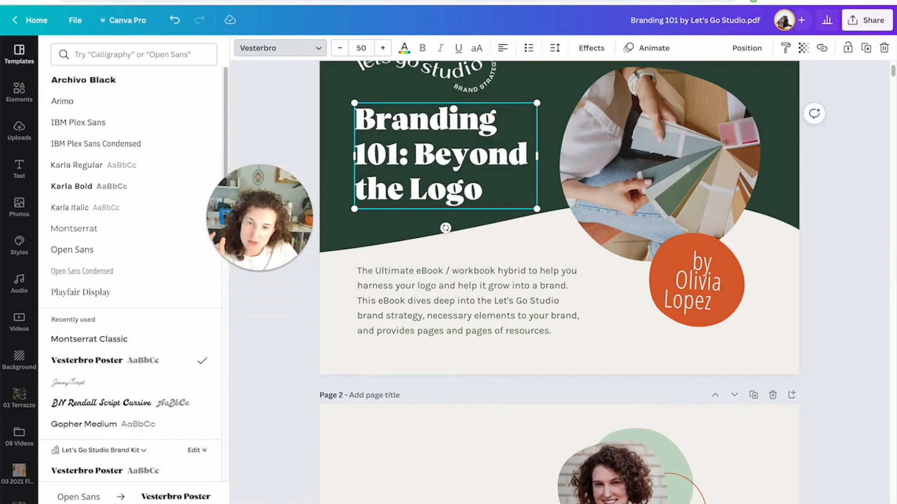
click(133, 55)
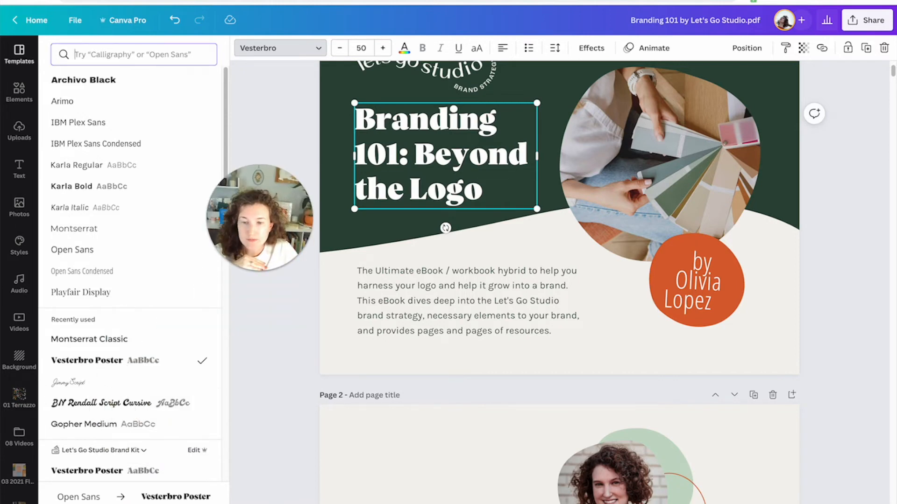
click(134, 503)
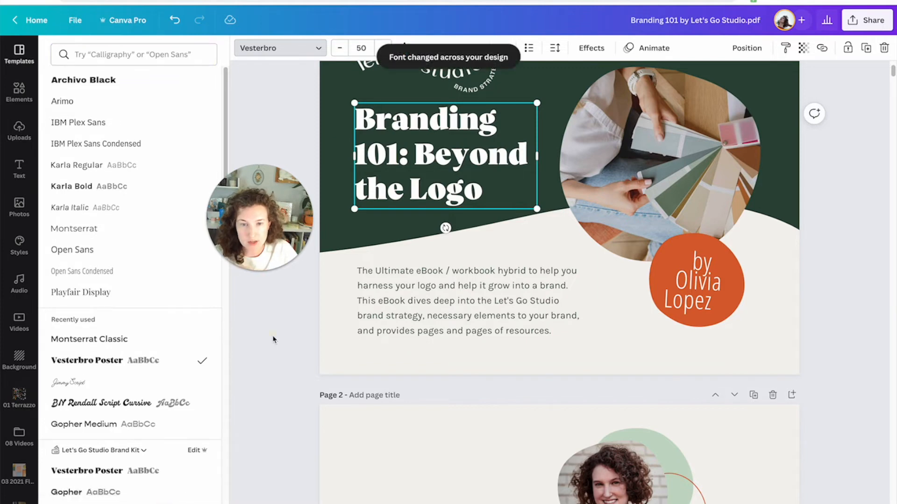
click(274, 340)
Recolour the cover's dark green background with the dark teal from the YEAH LET'S GO brand palette and apply it to all pages.
scroll(273, 340, up, 2)
click(334, 281)
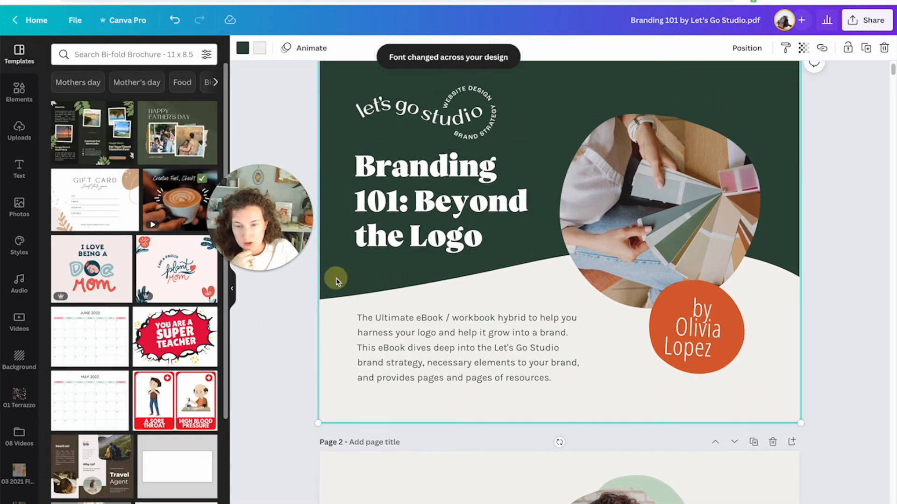
drag(337, 284, 340, 308)
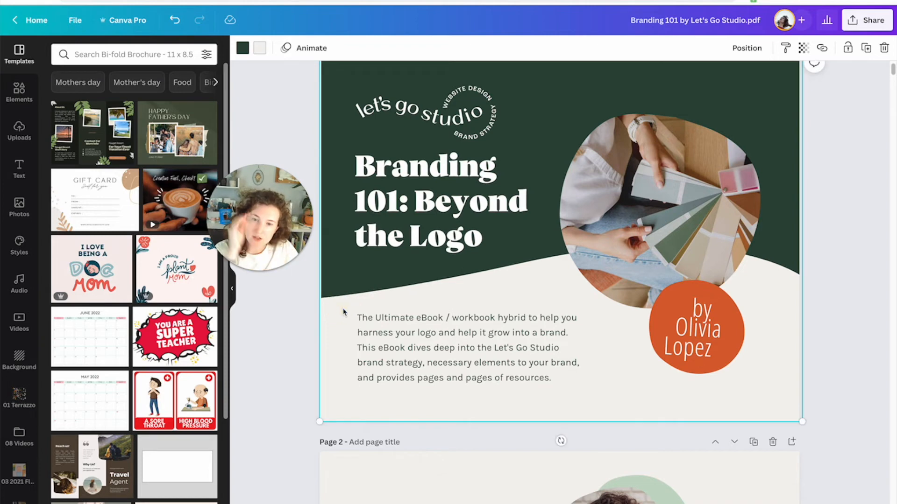
click(242, 47)
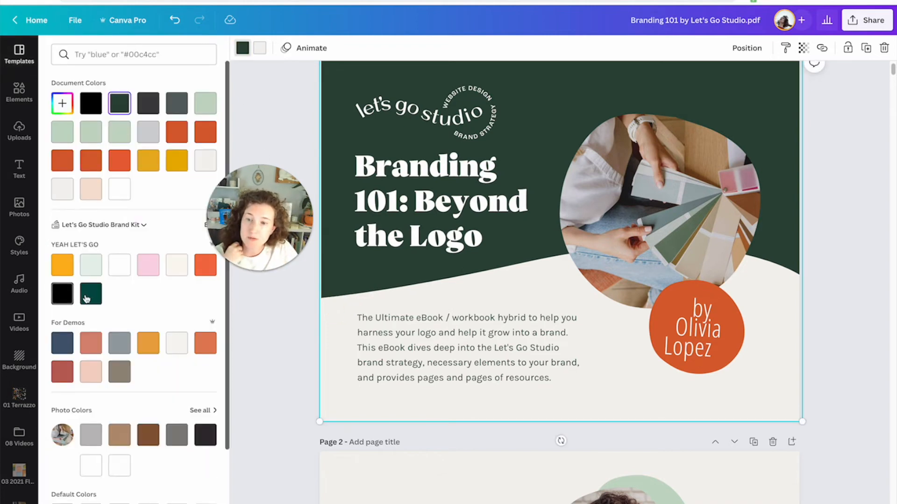
click(92, 298)
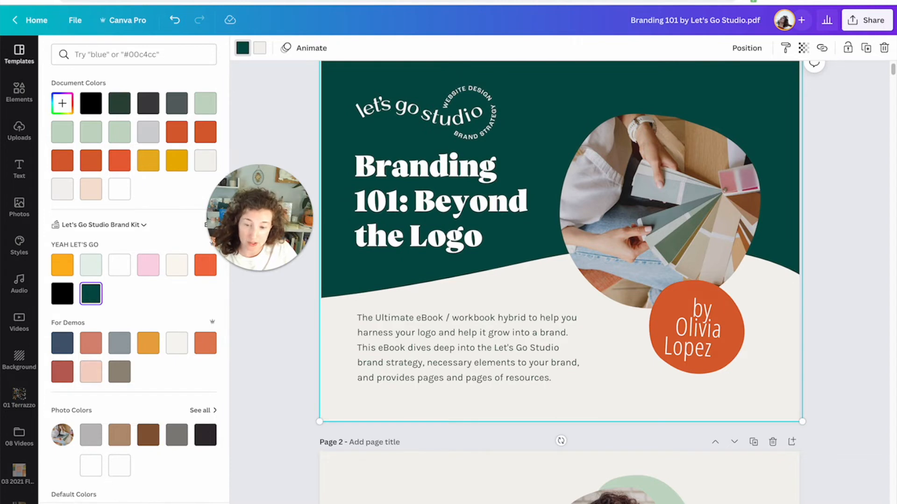
click(133, 503)
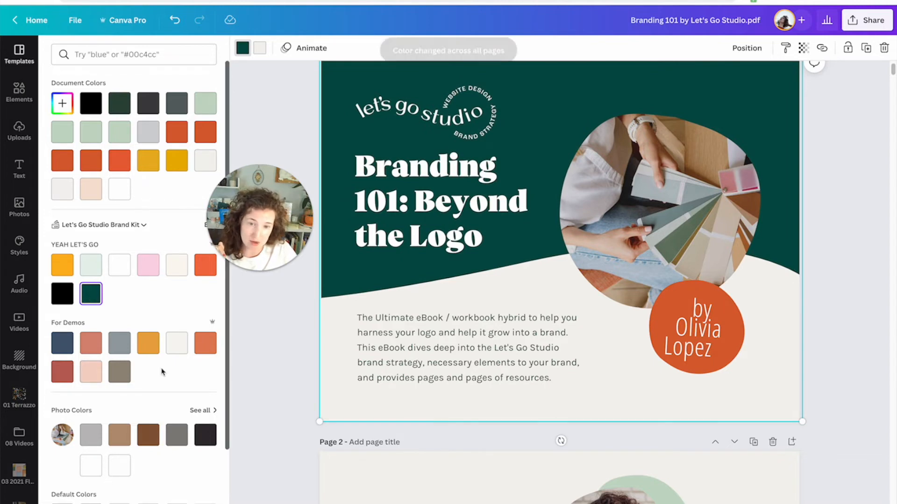
Delete the white "let's go studio" logo above the title on the cover page.
click(251, 332)
click(424, 136)
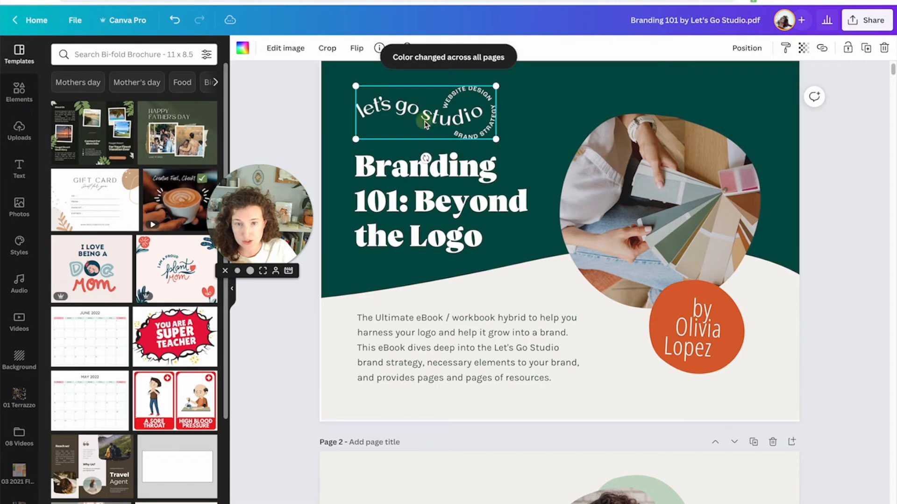
key(Delete)
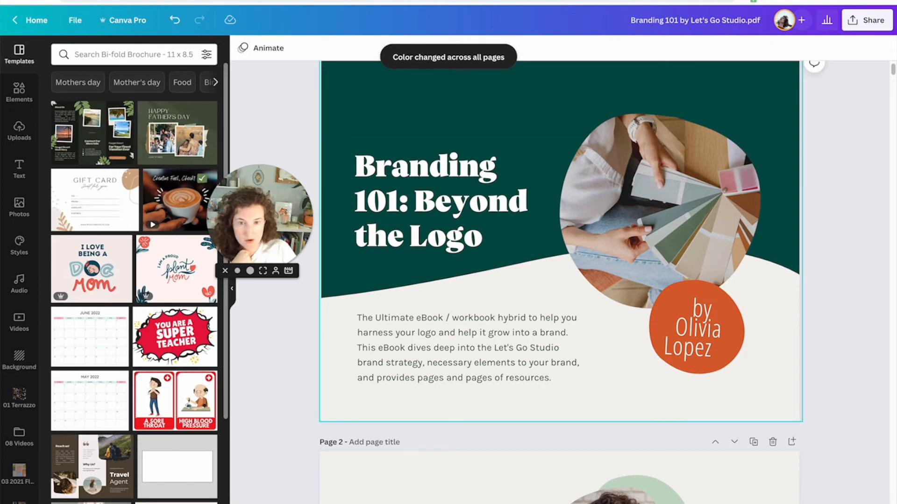
Widen the text box of page 2's "Hello!" heading so the exclamation mark fits on the same line.
scroll(551, 135, down, 5)
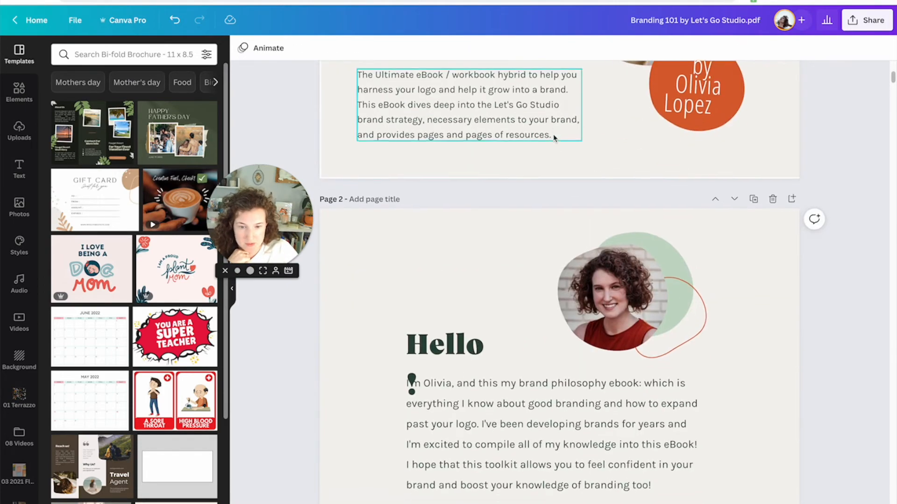
click(486, 322)
text(!)
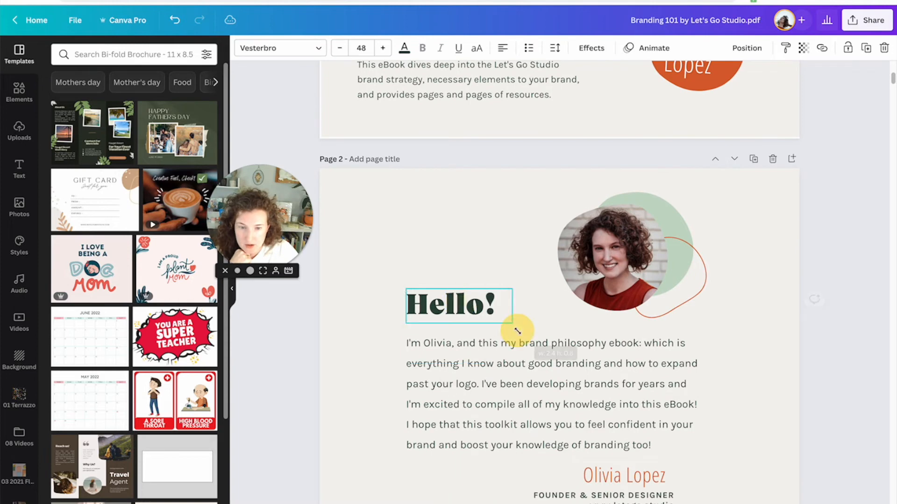
click(489, 238)
scroll(489, 239, down, 3)
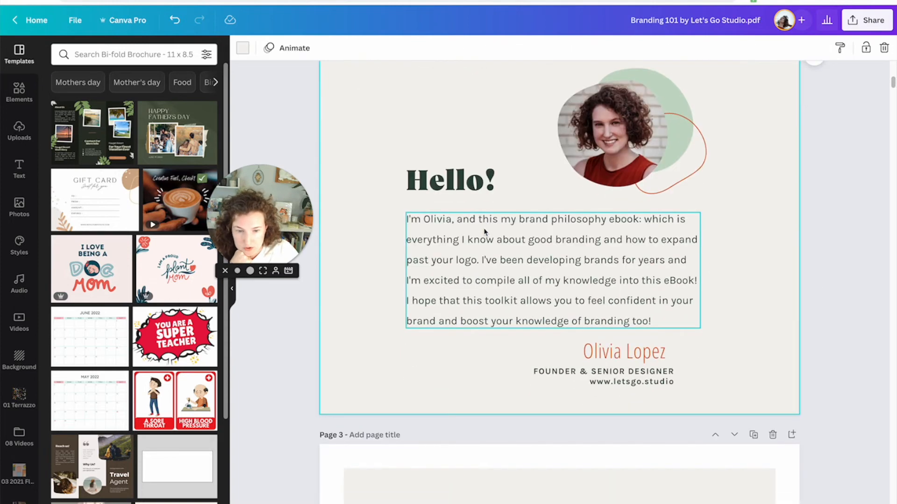
click(472, 182)
click(490, 253)
Widen the text box of page 3's "Copyright" heading so the word fits on one line.
scroll(594, 218, down, 6)
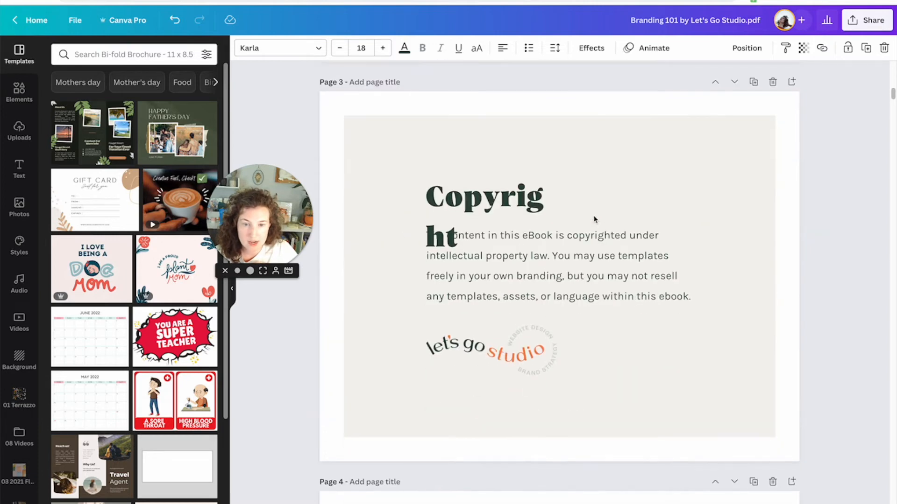
click(551, 205)
drag(564, 202, 601, 204)
click(547, 305)
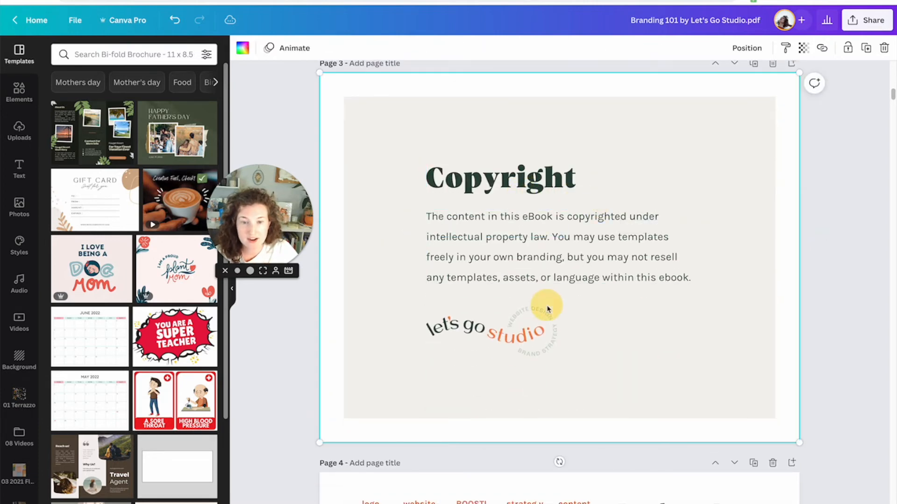
Delete the "let's go studio" logo and its leftover image frame below the copyright paragraph on page 3.
click(540, 316)
key(Delete)
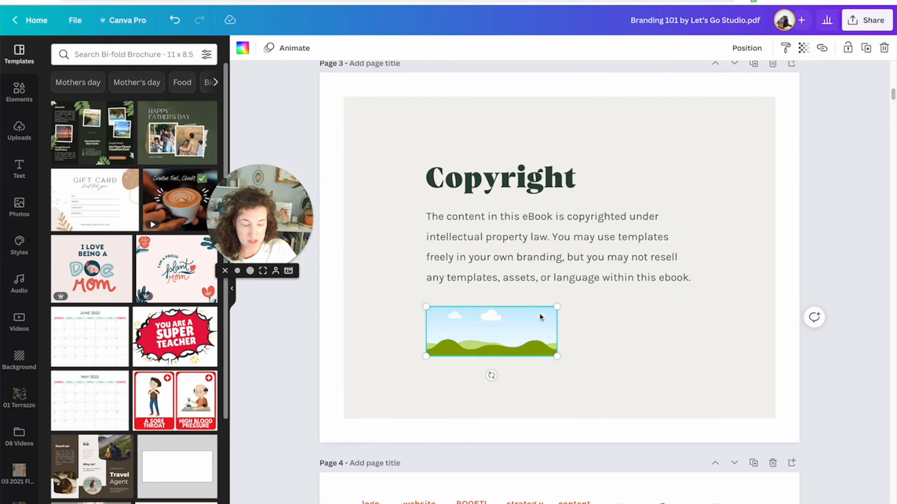
key(Delete)
Move page 6's body text down so it clears the two-line "Let's Get Organized" heading.
scroll(544, 319, down, 5)
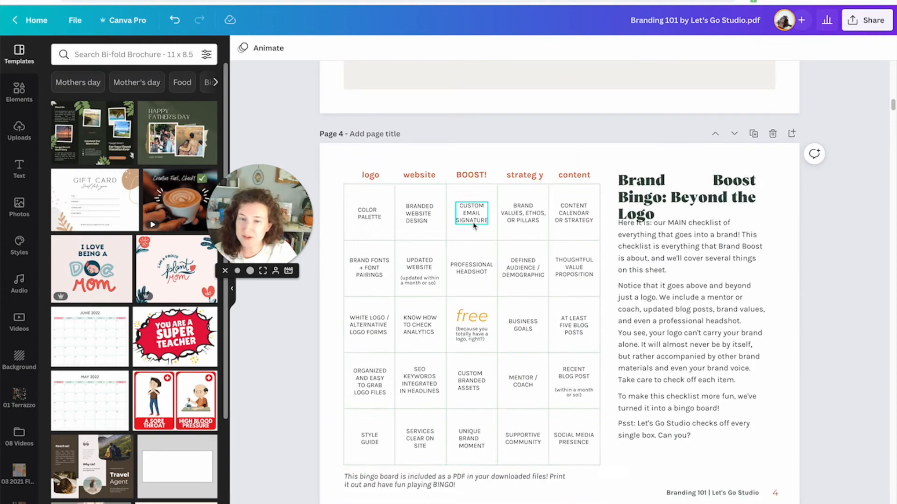
click(470, 154)
scroll(470, 156, down, 6)
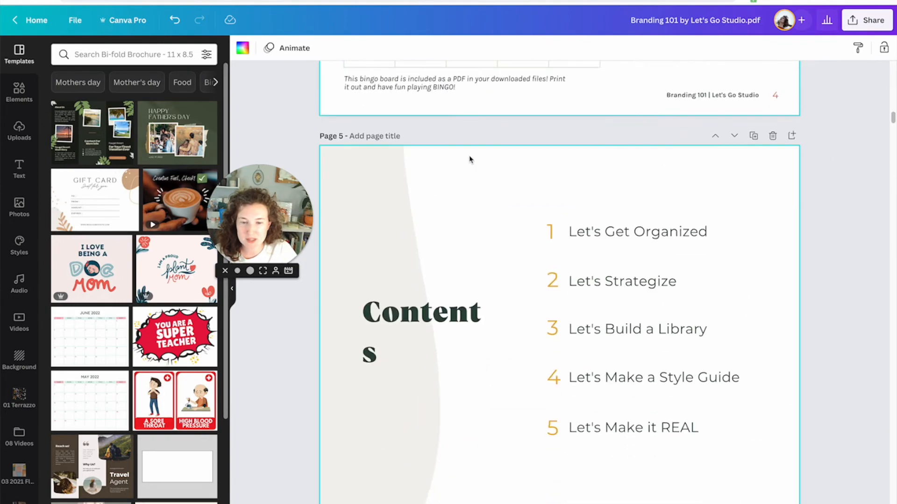
scroll(470, 159, down, 5)
click(672, 130)
click(495, 323)
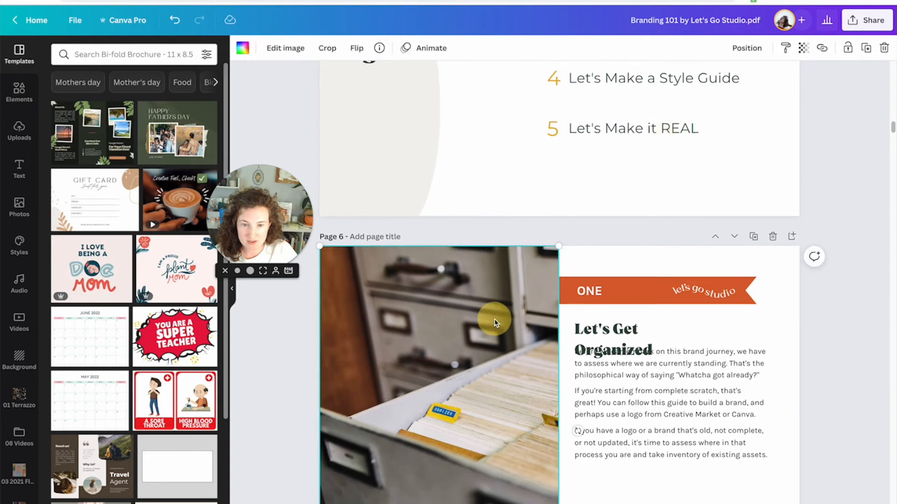
scroll(495, 323, down, 2)
click(631, 311)
click(641, 236)
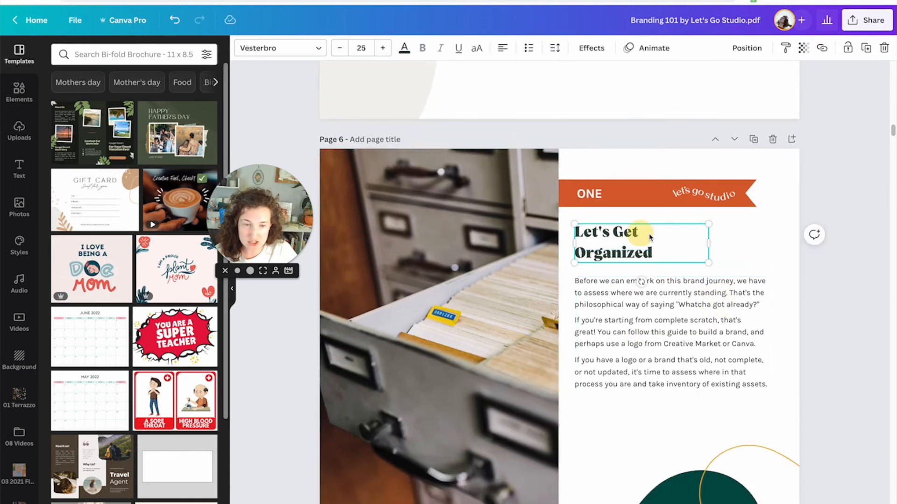
click(749, 243)
Examine pages 7 to 12 and check the link attached to page 10's "Get the Canva Template Version!" text.
scroll(750, 244, down, 7)
scroll(752, 244, down, 10)
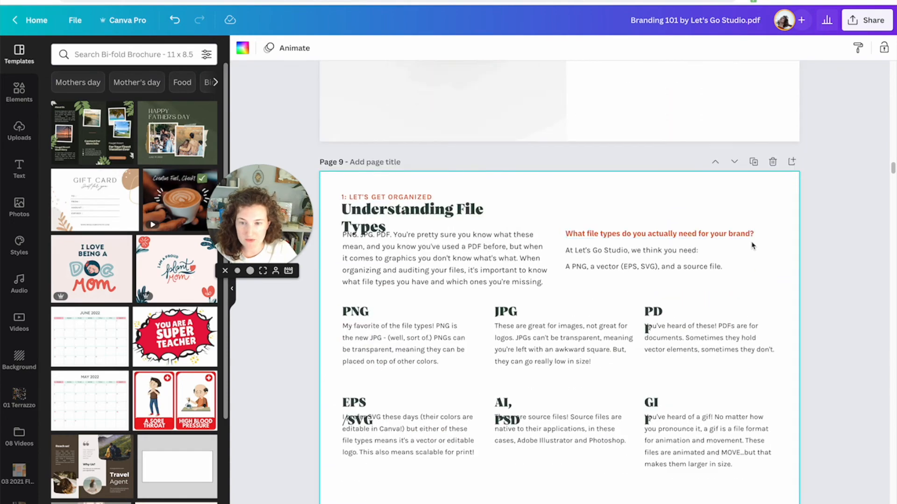
scroll(752, 245, down, 7)
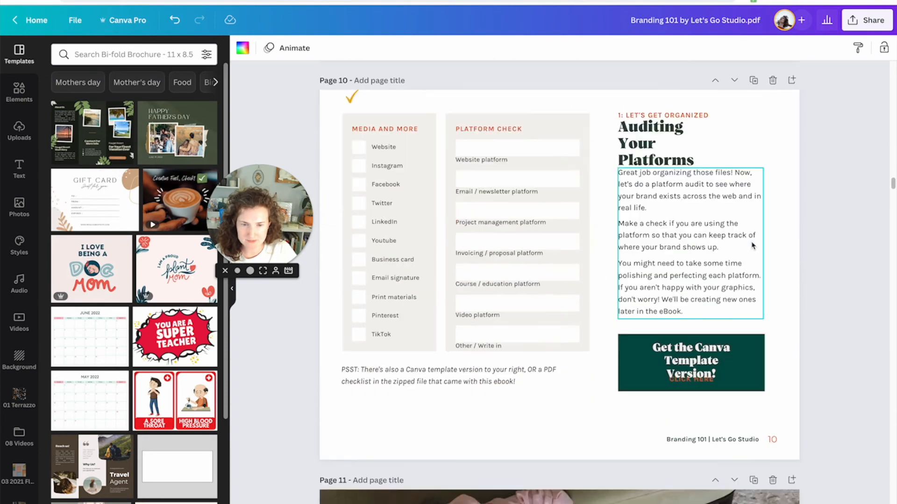
scroll(752, 245, down, 5)
scroll(751, 245, down, 10)
scroll(752, 245, up, 8)
scroll(752, 245, up, 8)
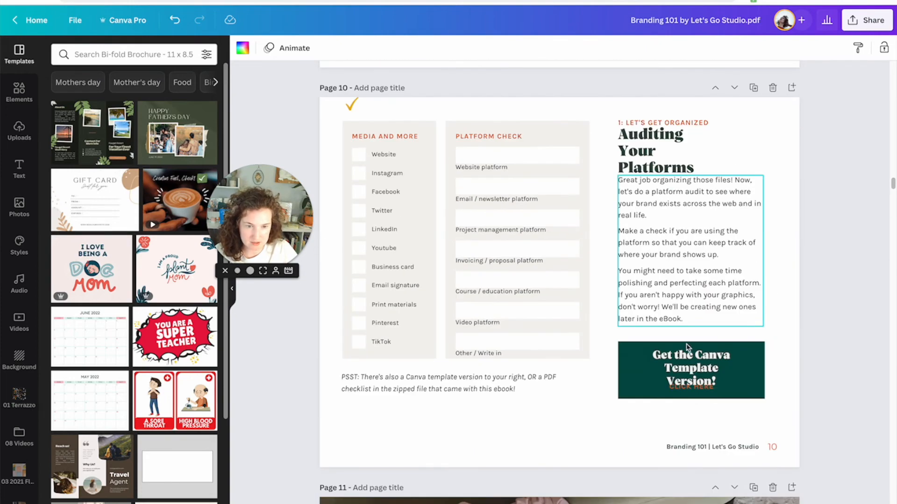
click(688, 354)
click(821, 48)
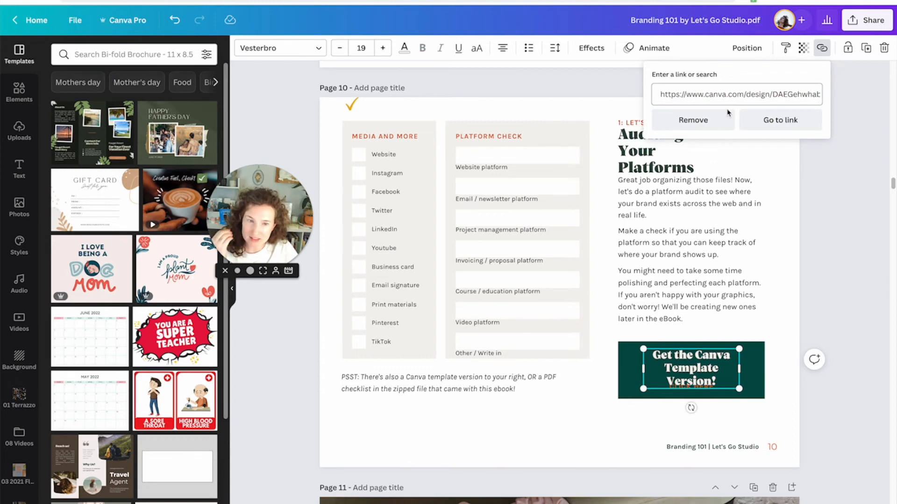
click(797, 208)
Adjust the text box of "Get the Canva Template Version!" on page 10's green button.
click(700, 373)
drag(744, 374, 705, 388)
click(710, 388)
click(796, 381)
Widen the text box of page 15's "Translation" heading so the word fits on one line.
scroll(796, 381, down, 20)
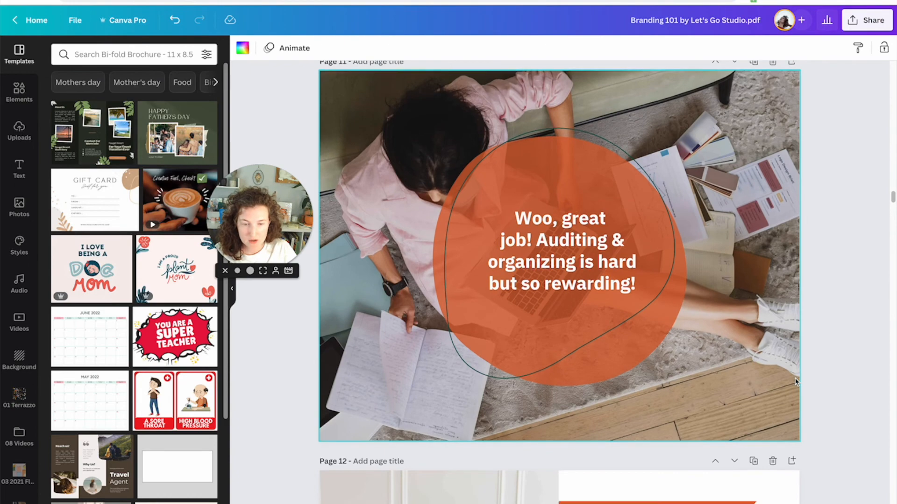
scroll(793, 379, down, 8)
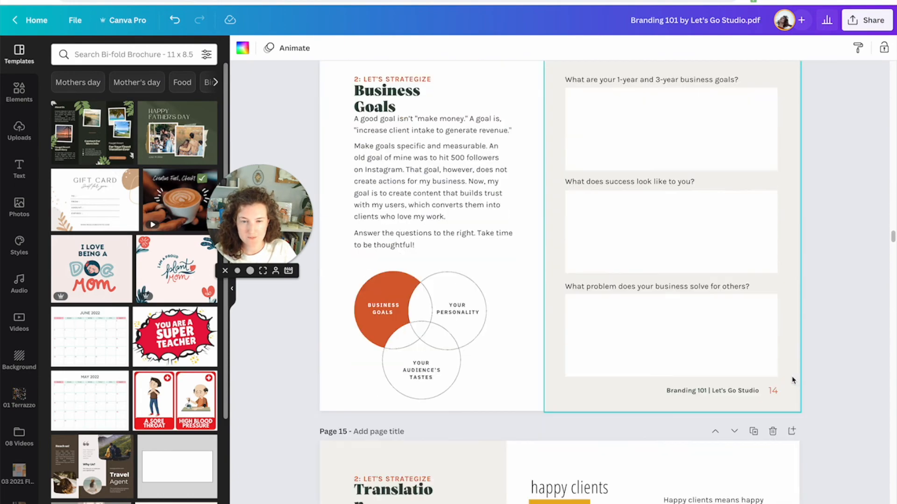
scroll(793, 380, down, 8)
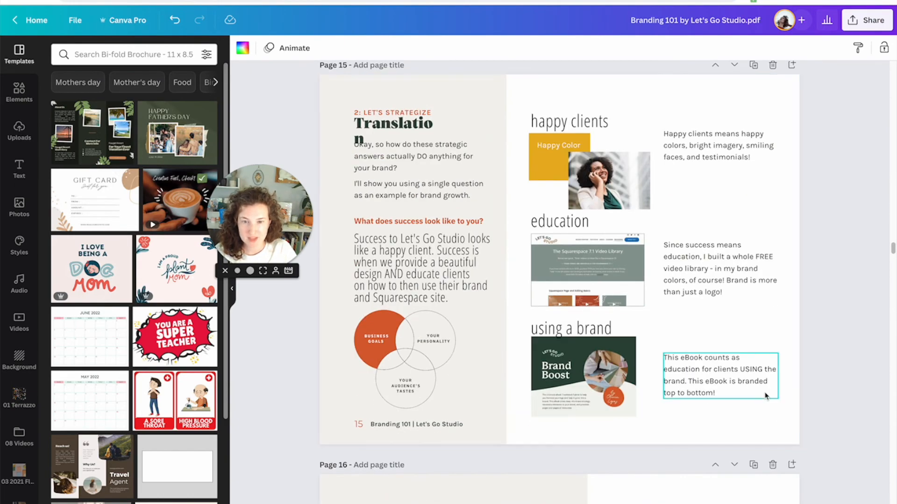
click(422, 126)
drag(442, 127, 473, 125)
click(486, 110)
click(404, 277)
click(511, 149)
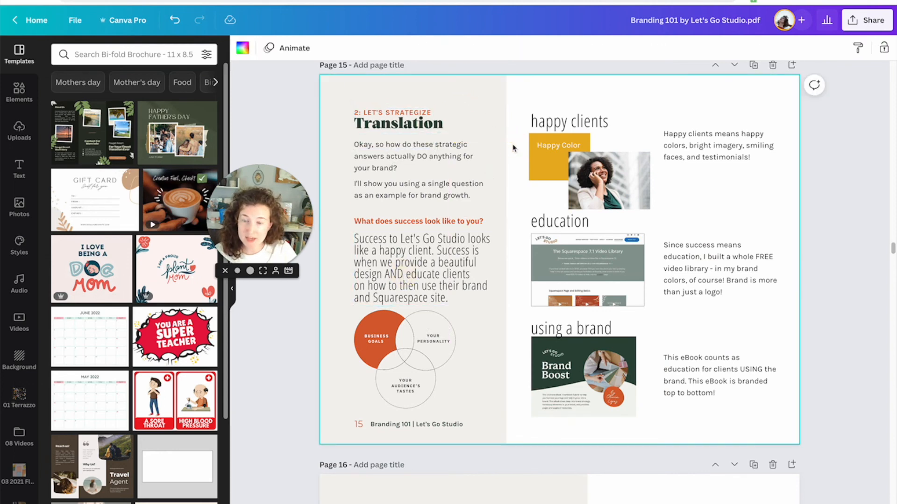